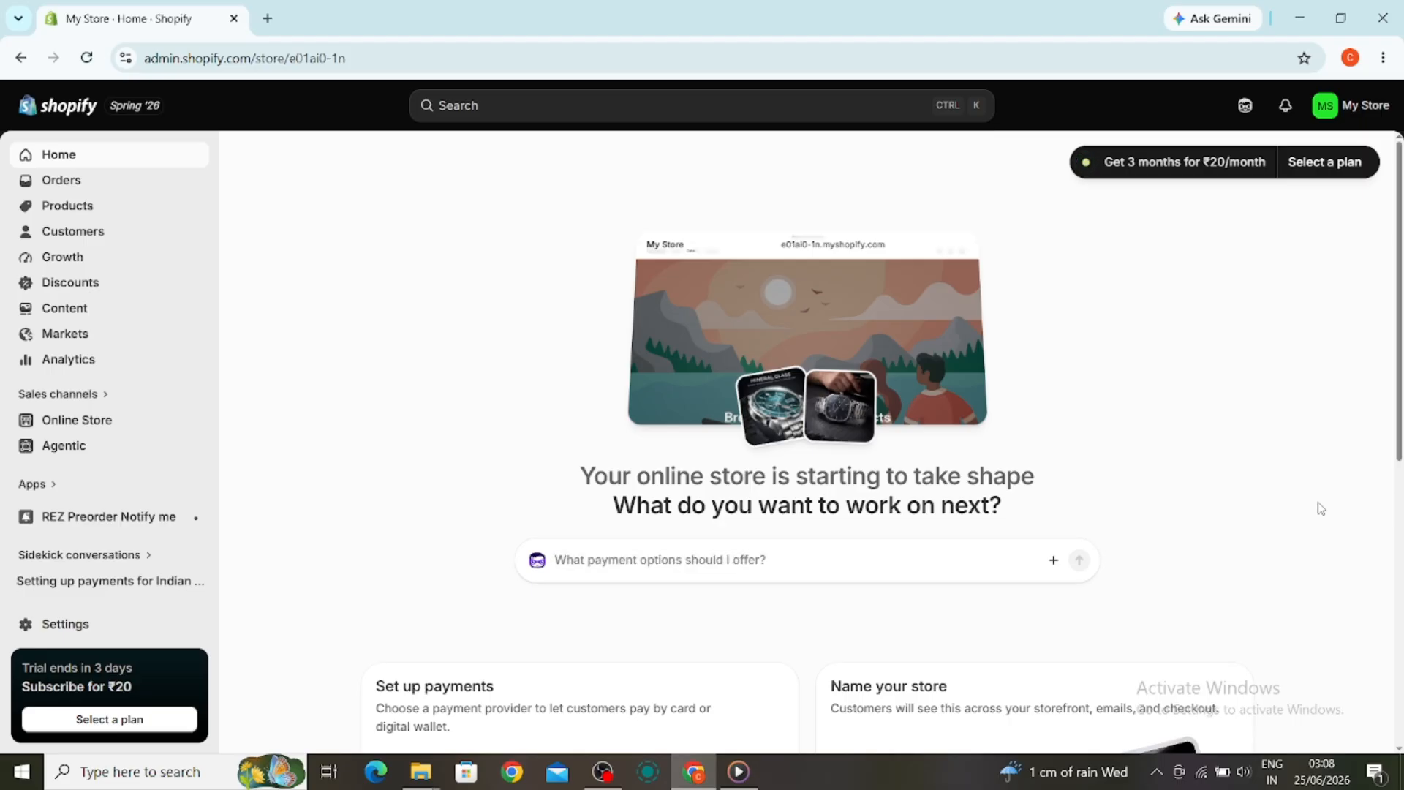
left_click(1354, 106)
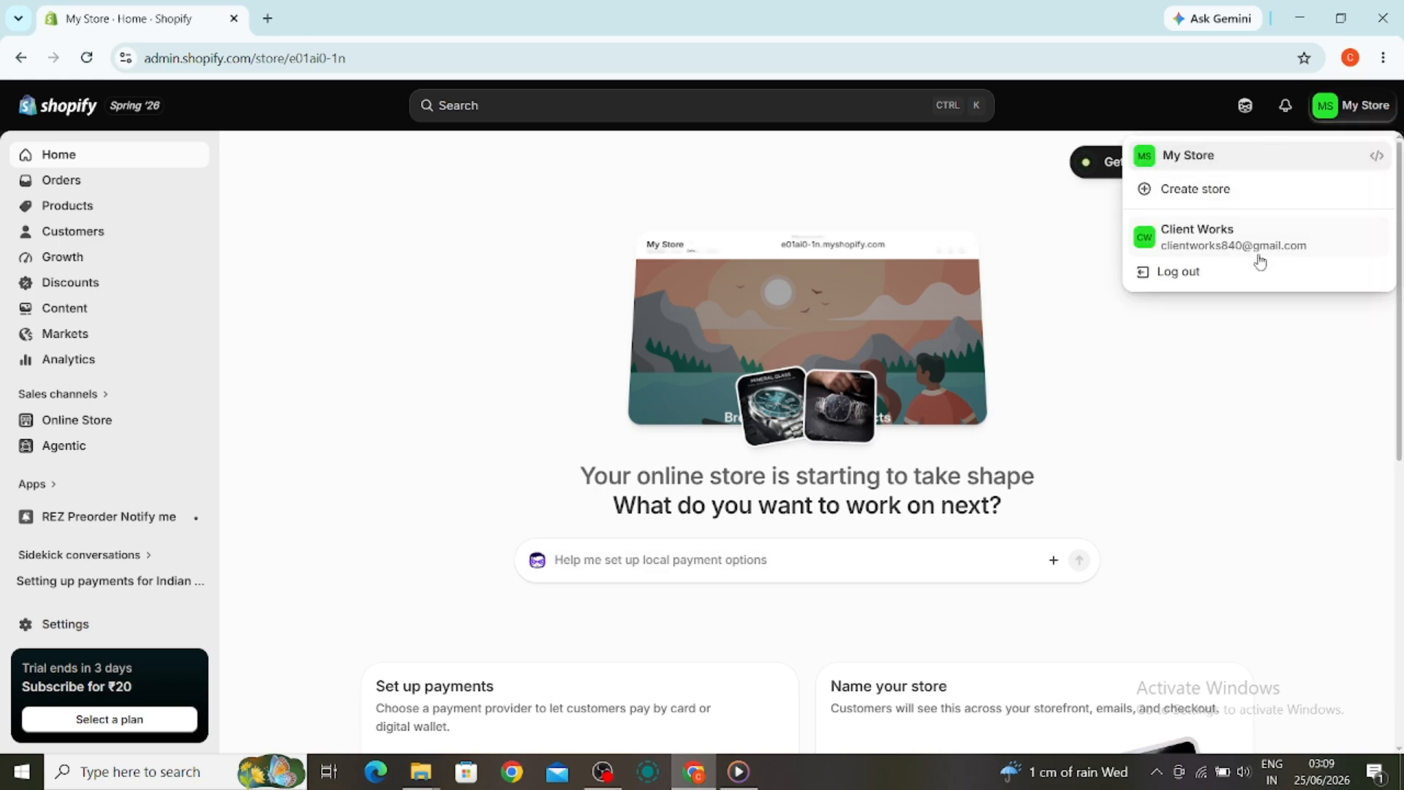
left_click(1231, 354)
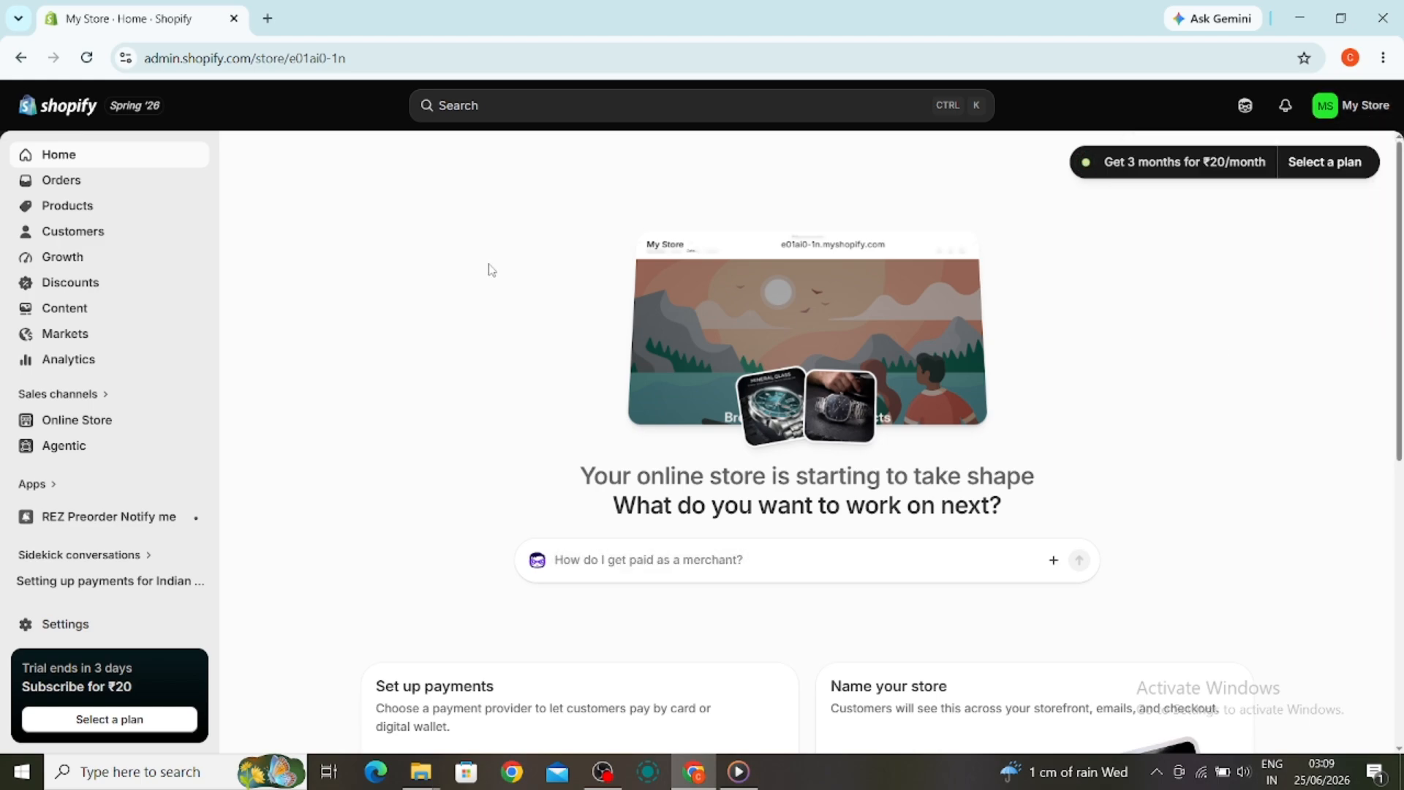
- Open the live Horizon theme of the online store in the theme editor and select its Featured collection section
left_click(103, 421)
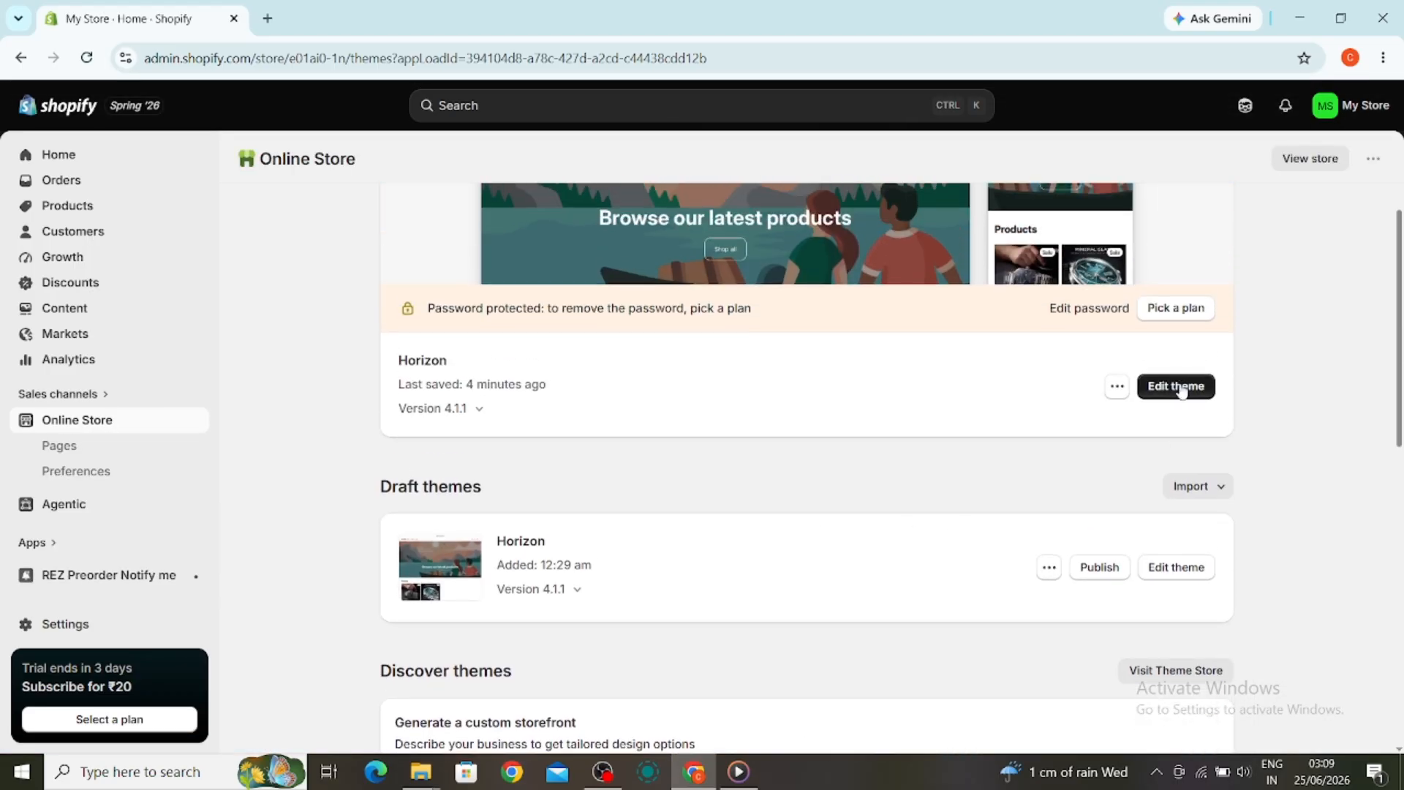
left_click(1171, 392)
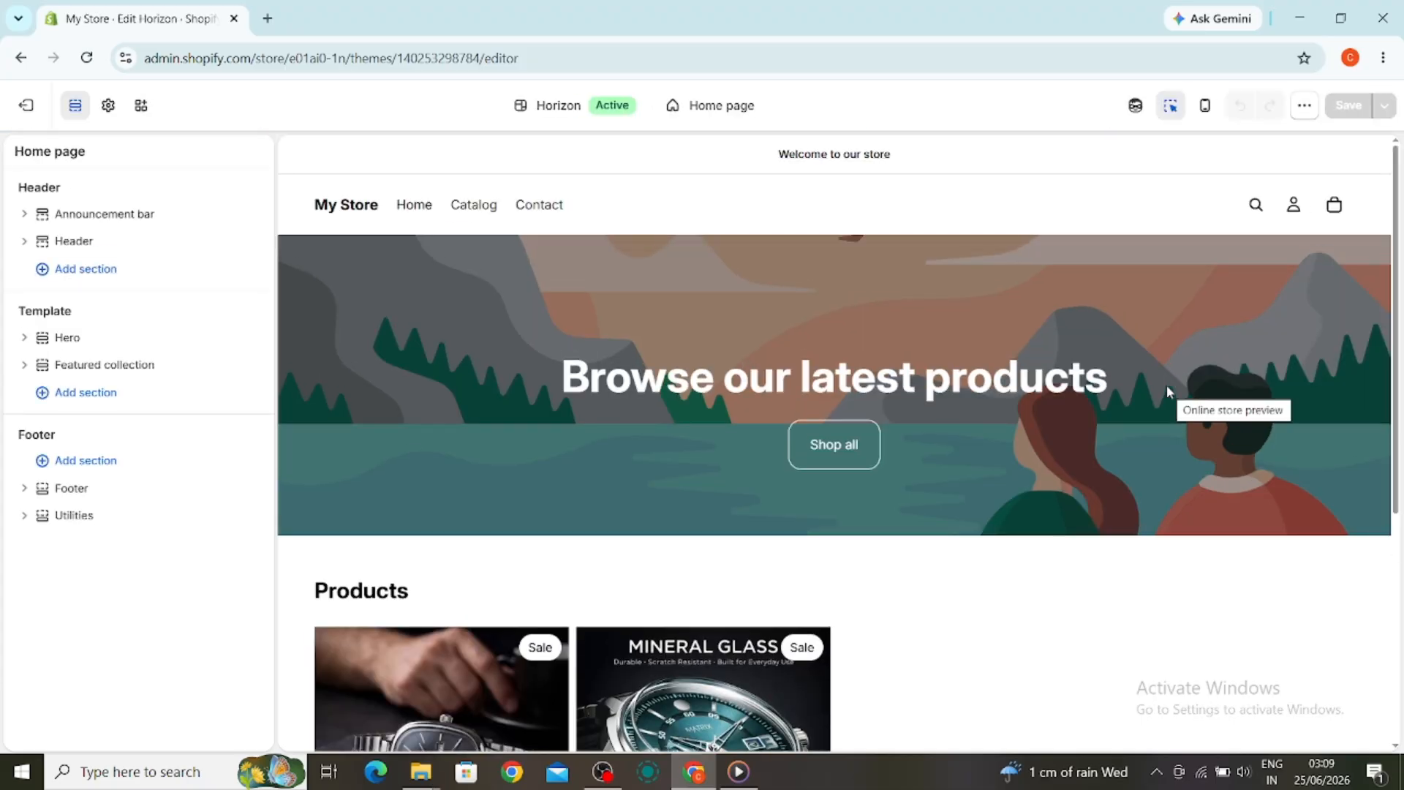
left_click(885, 666)
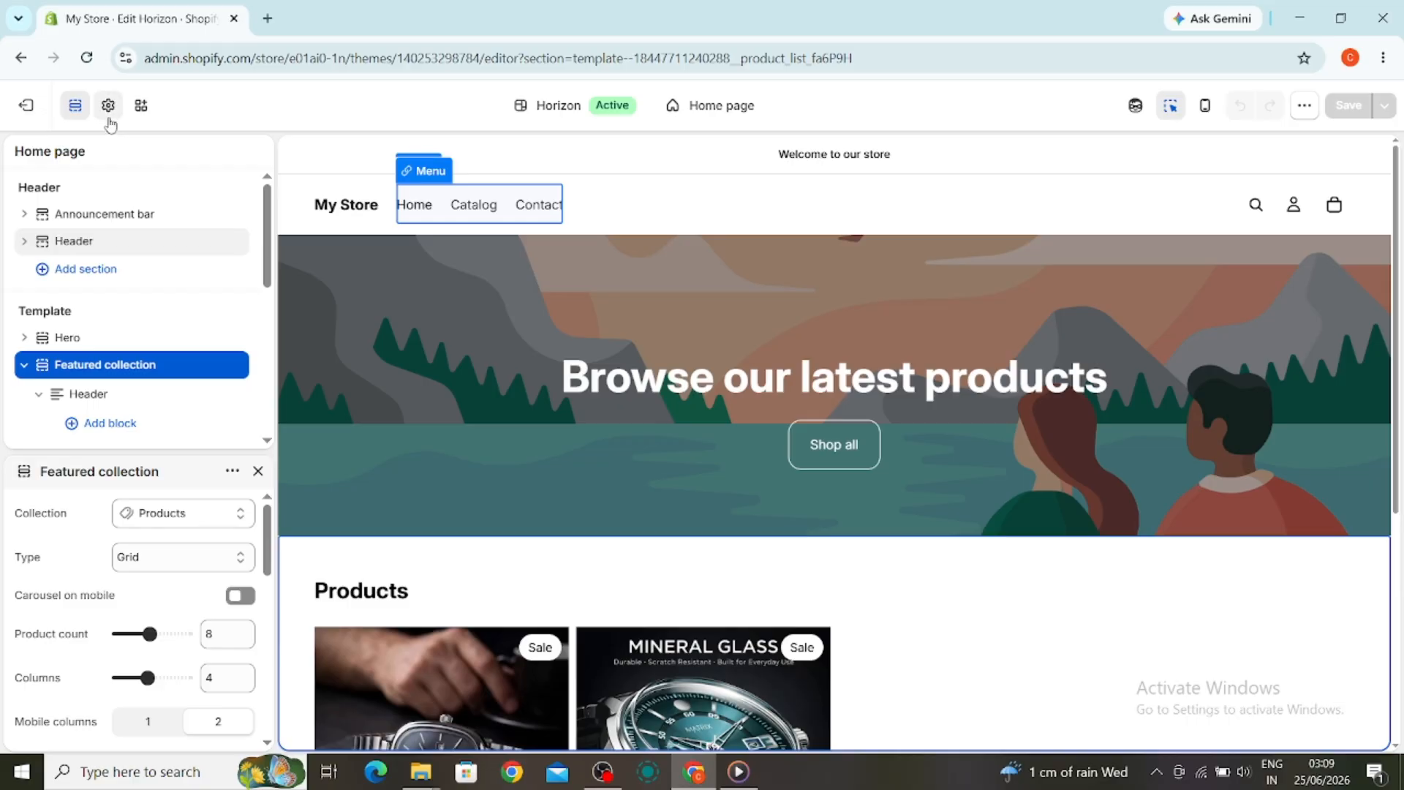
- Open the theme's Badges settings and review the card position, corner radius, colors and typography options
left_click(107, 105)
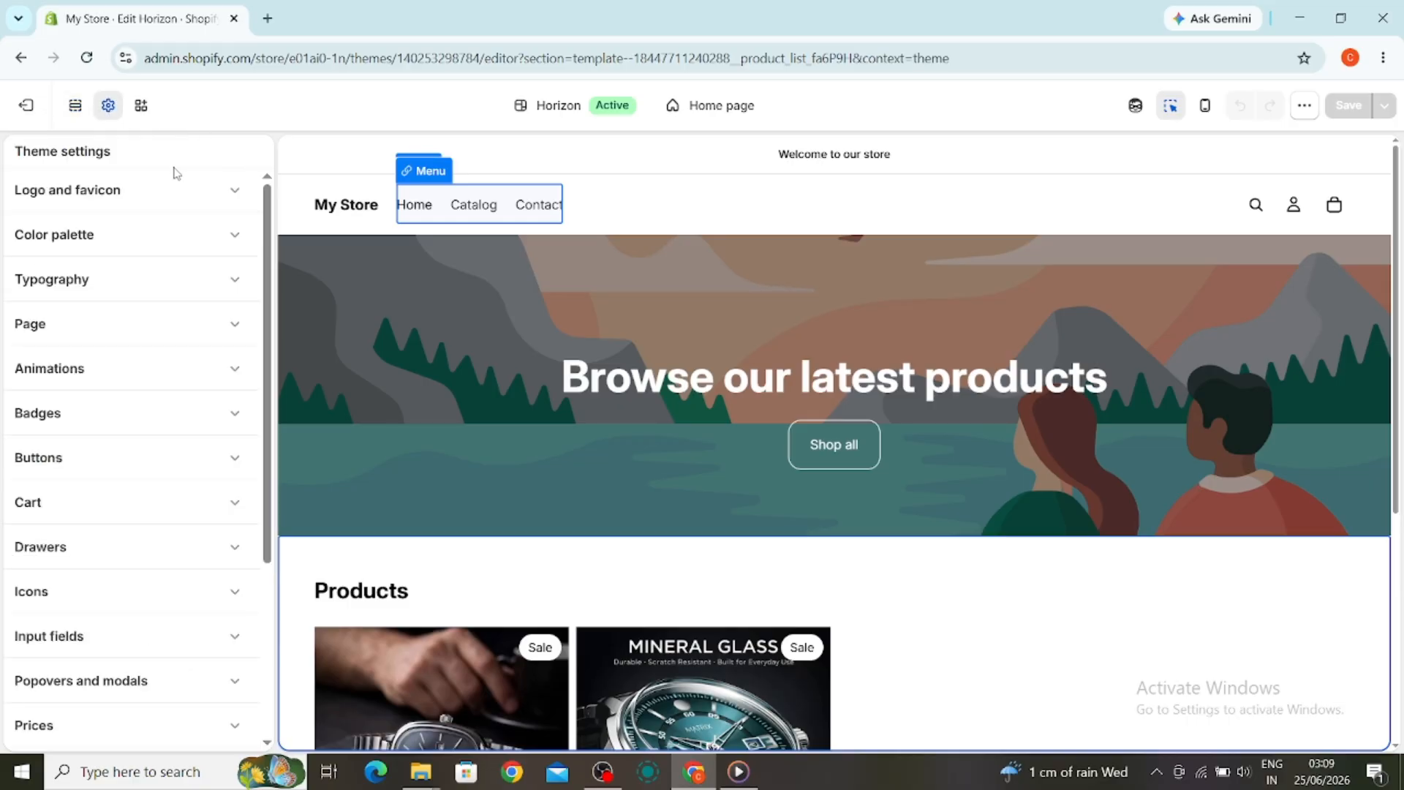
left_click(235, 430)
scroll(211, 417, "down", 2)
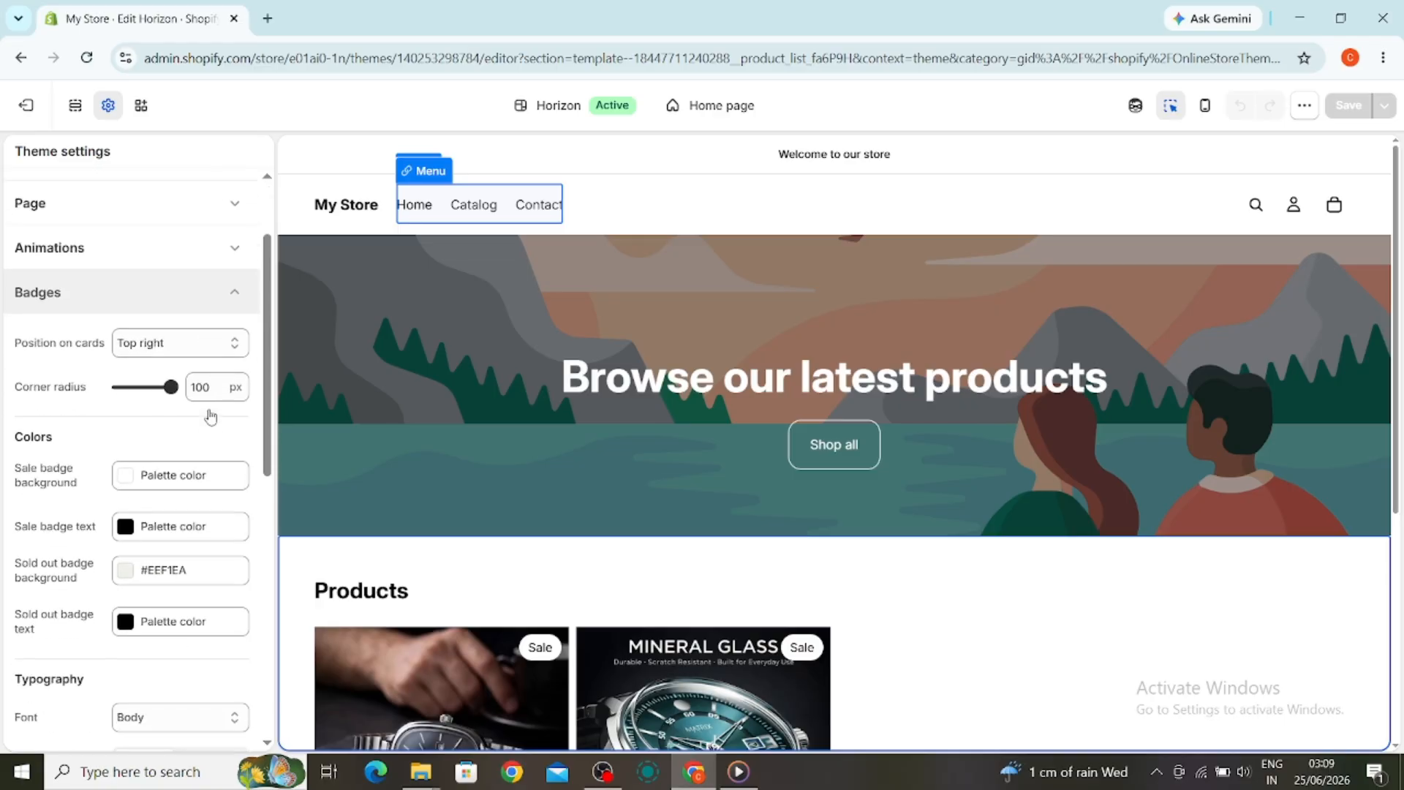
scroll(211, 416, "down", 2)
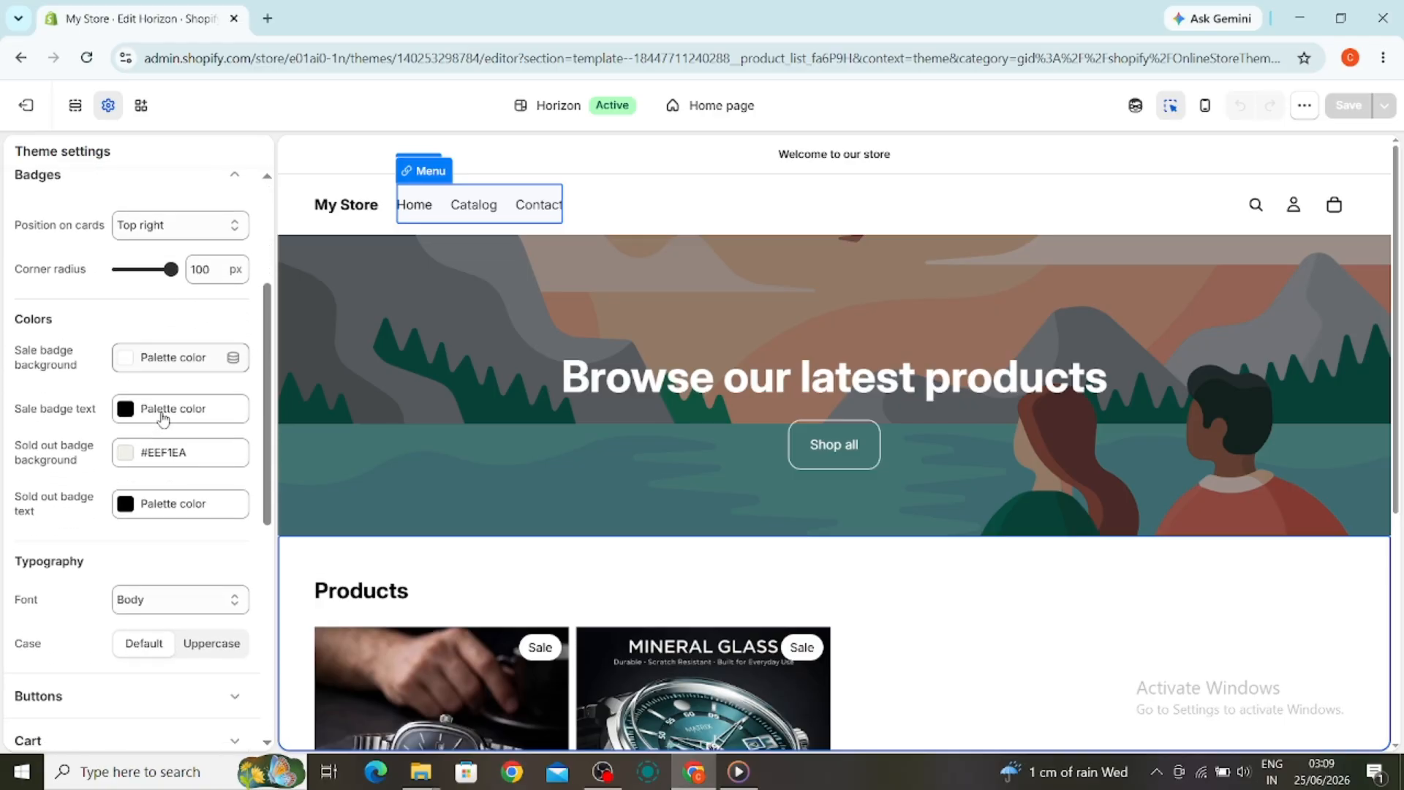
scroll(102, 377, "up", 3)
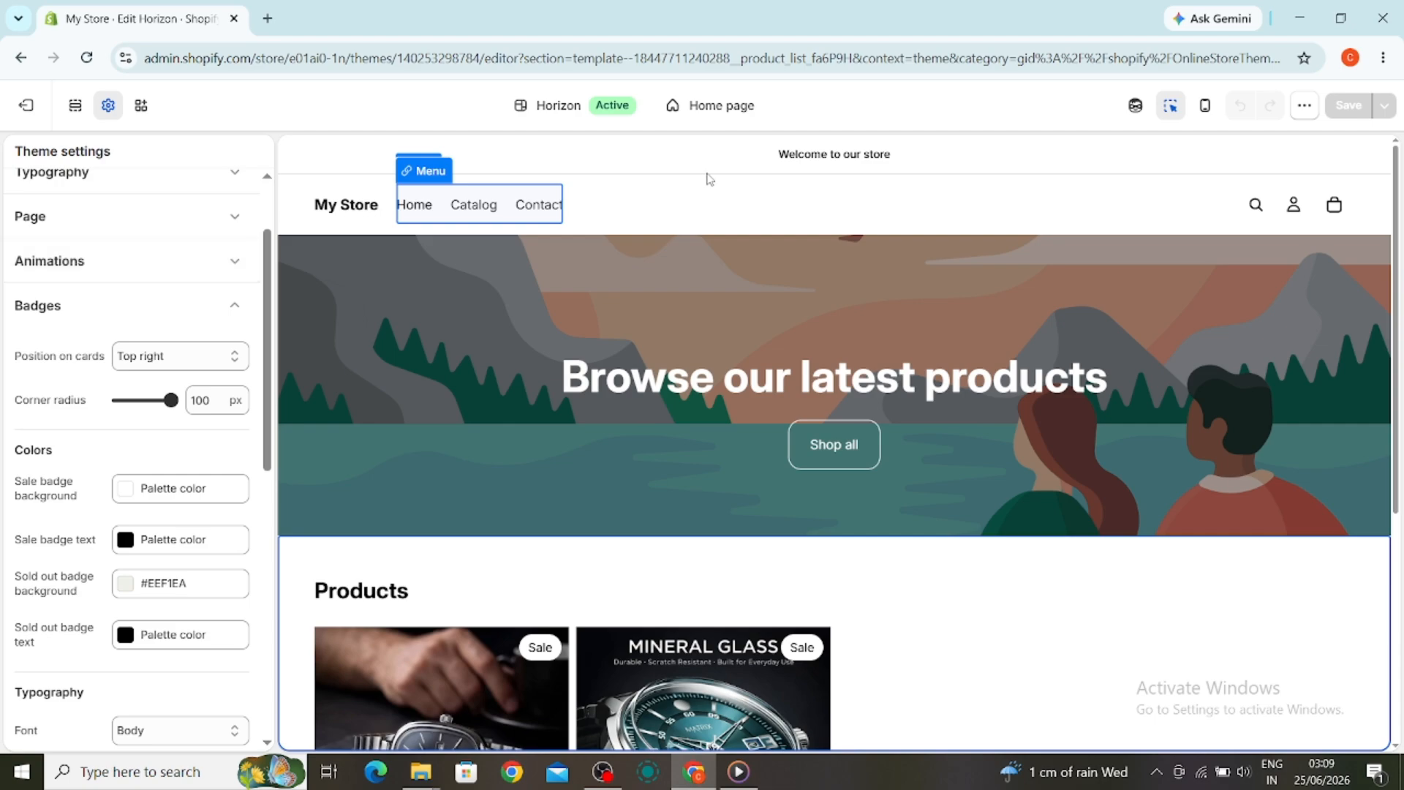
- Switch the theme preview from the home page to the Default collection template
left_click(705, 115)
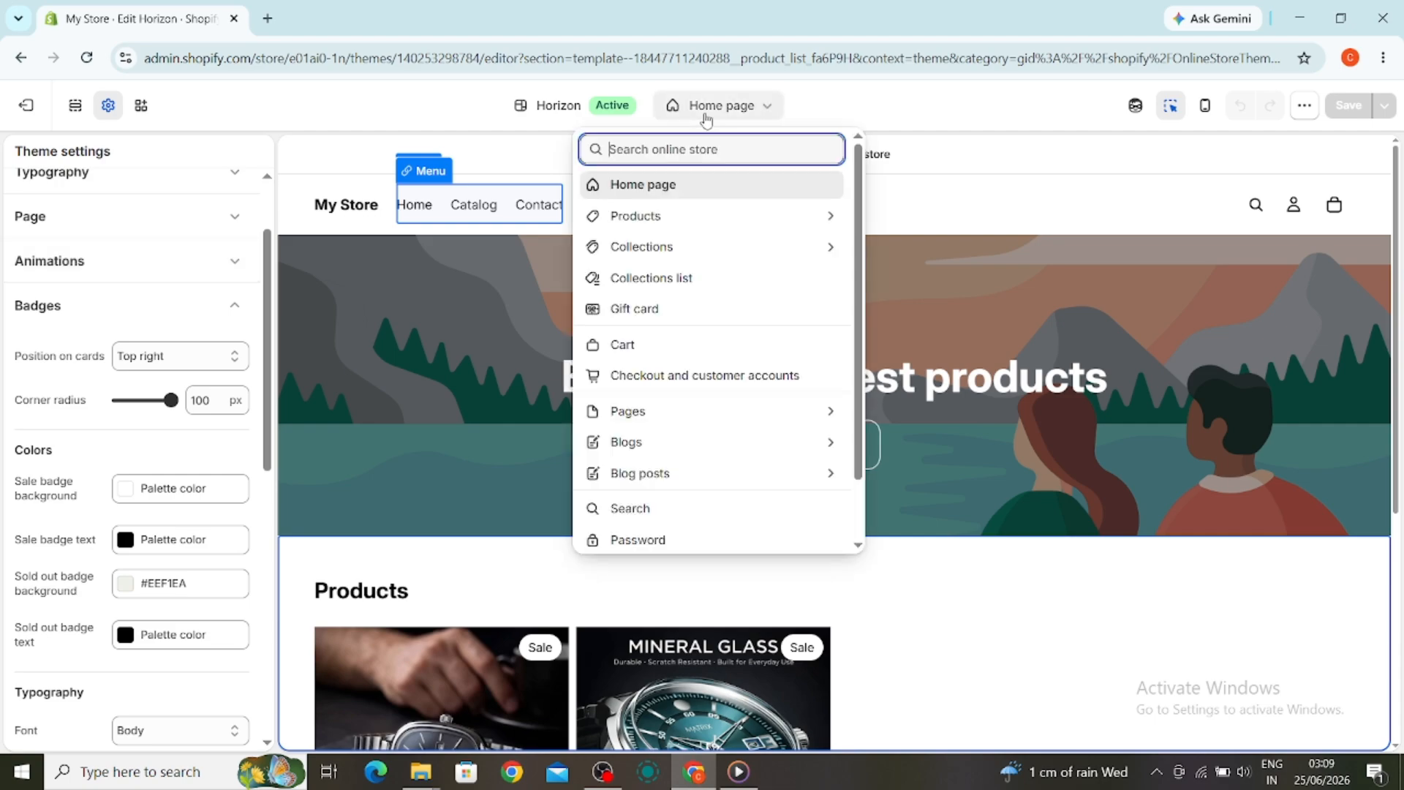
left_click(699, 254)
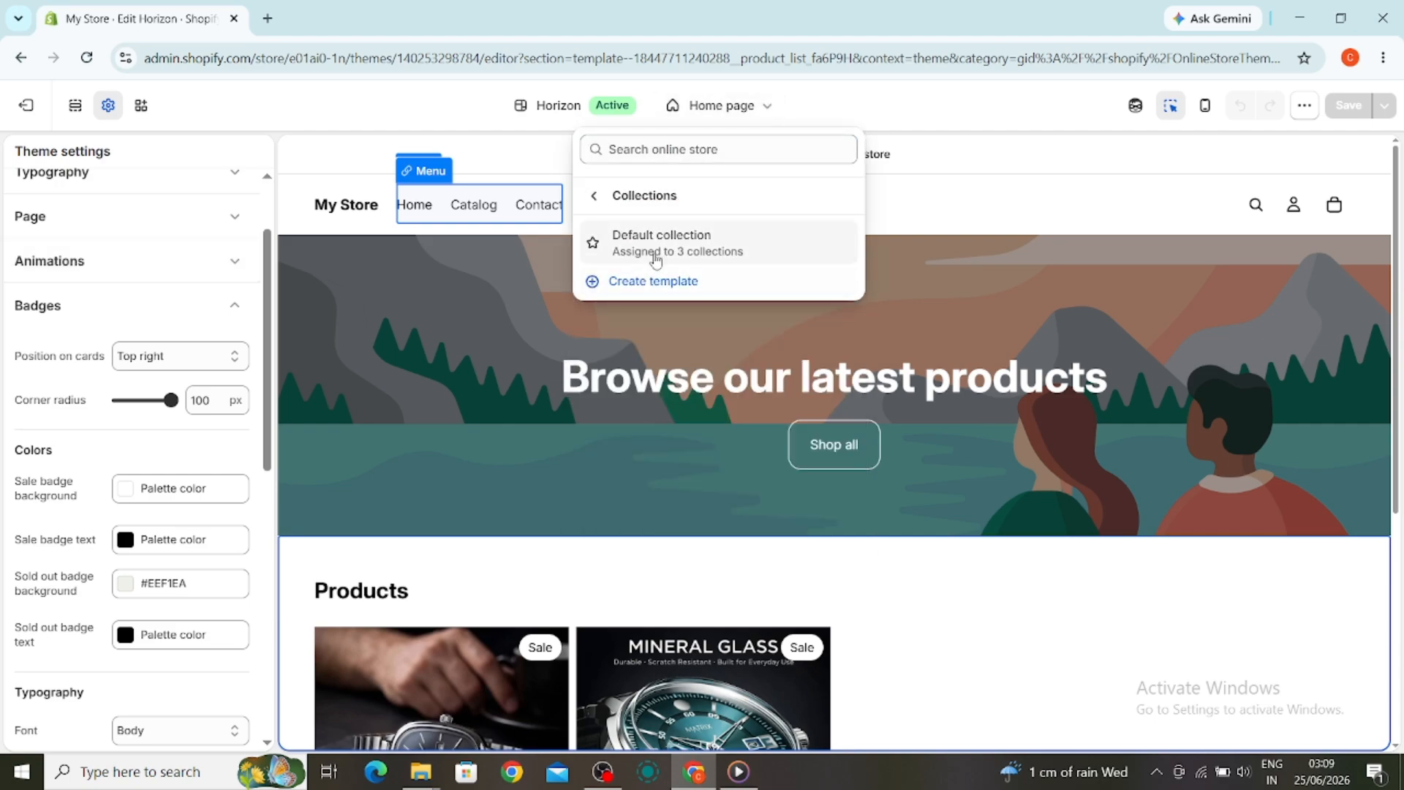
left_click(650, 257)
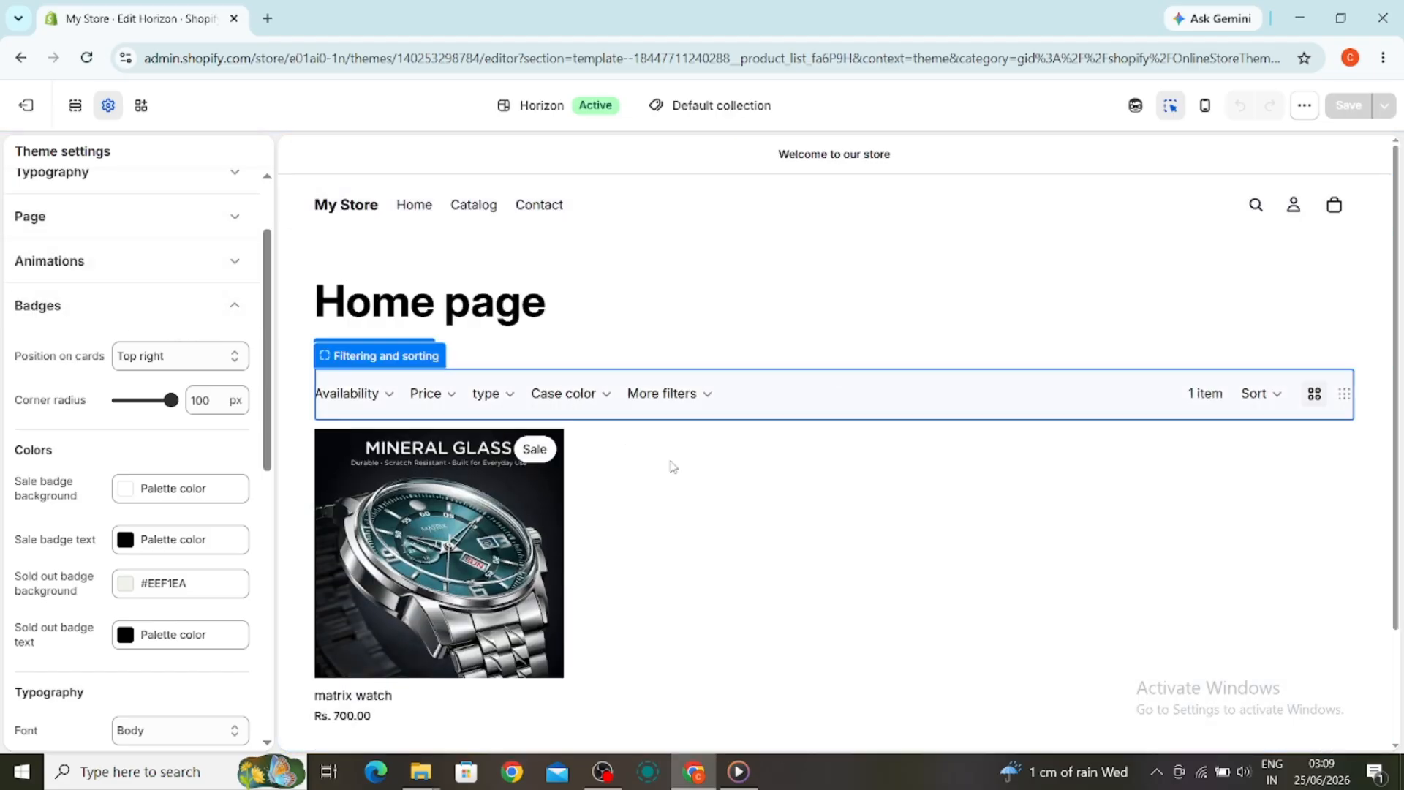
- Leave the theme editor and open the americanviber watch product from the store's product list
left_click(49, 321)
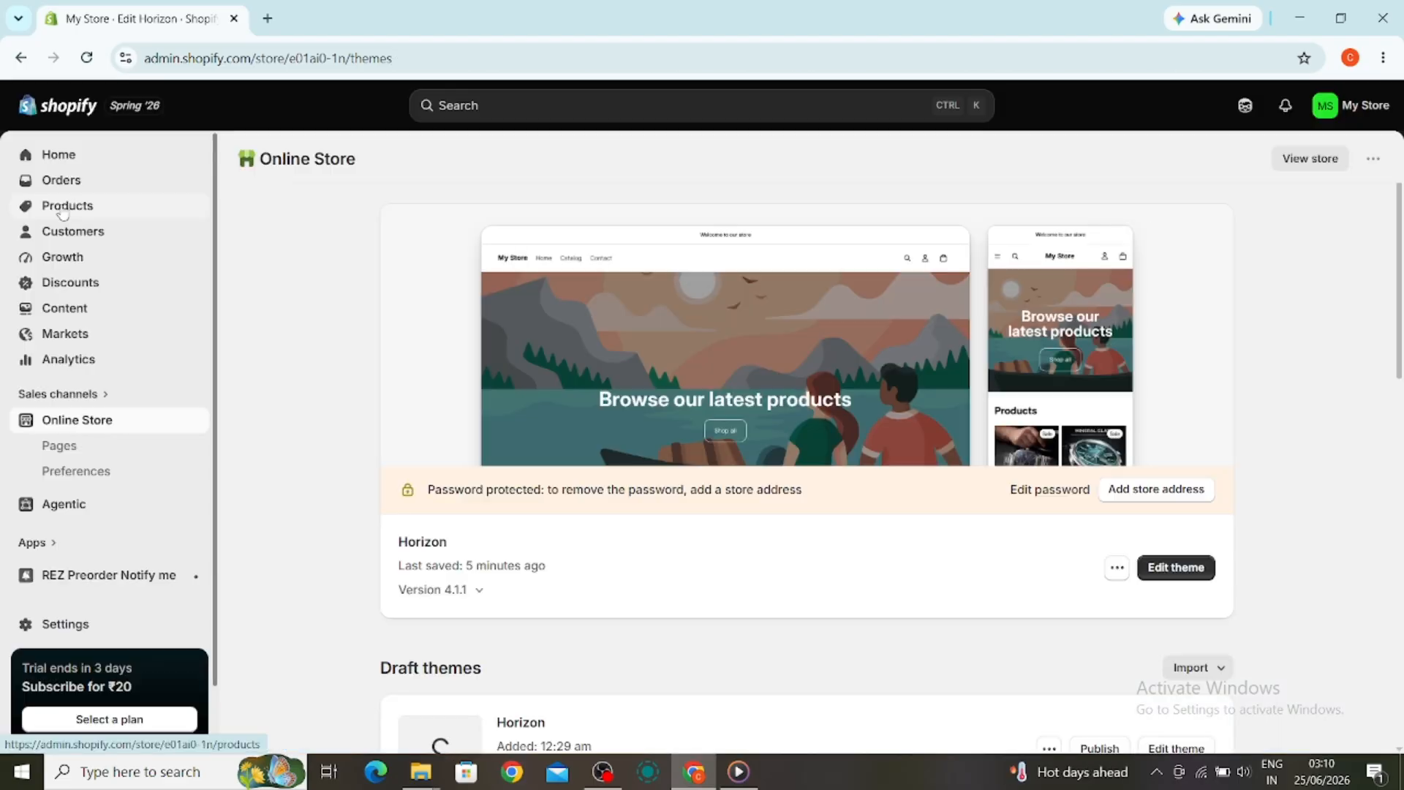
left_click(62, 211)
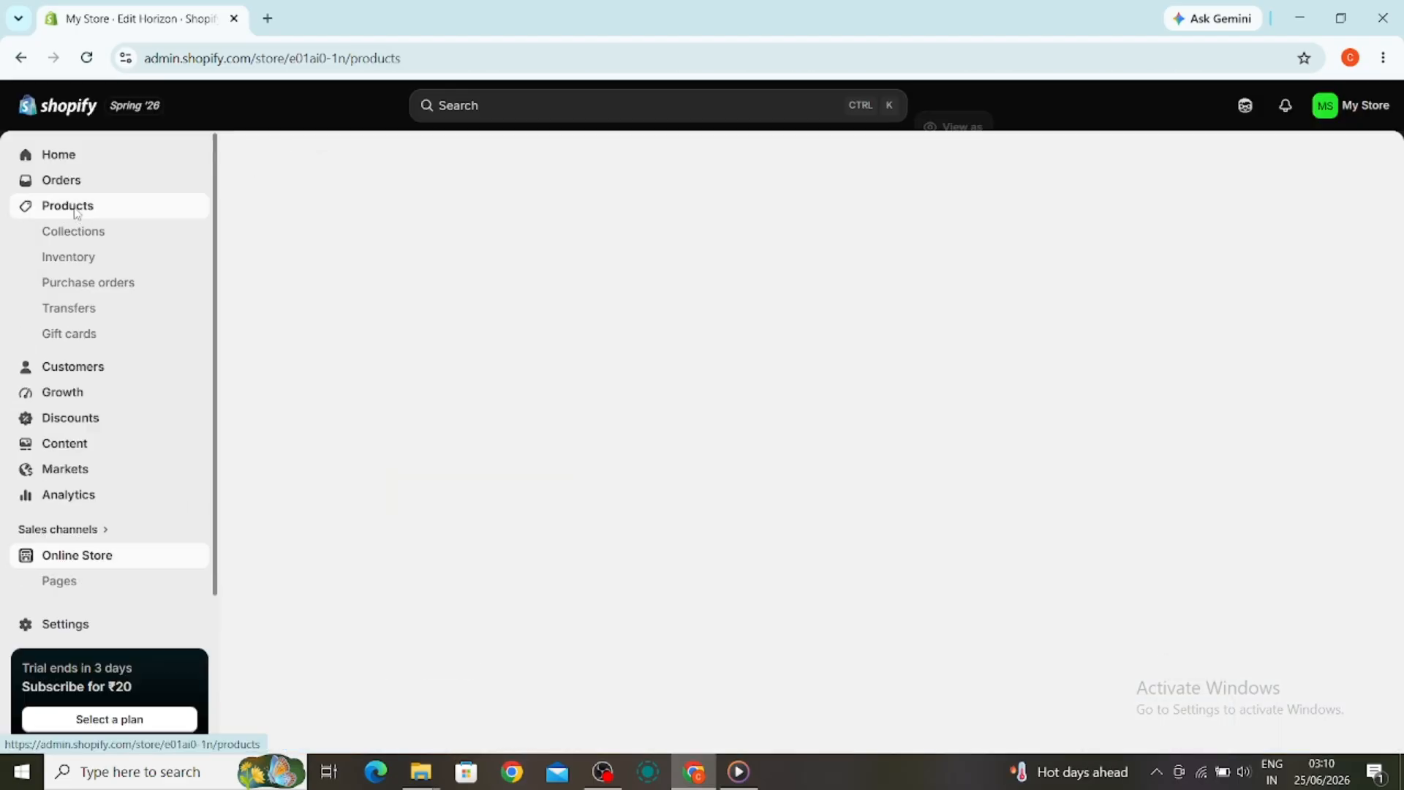
left_click(372, 289)
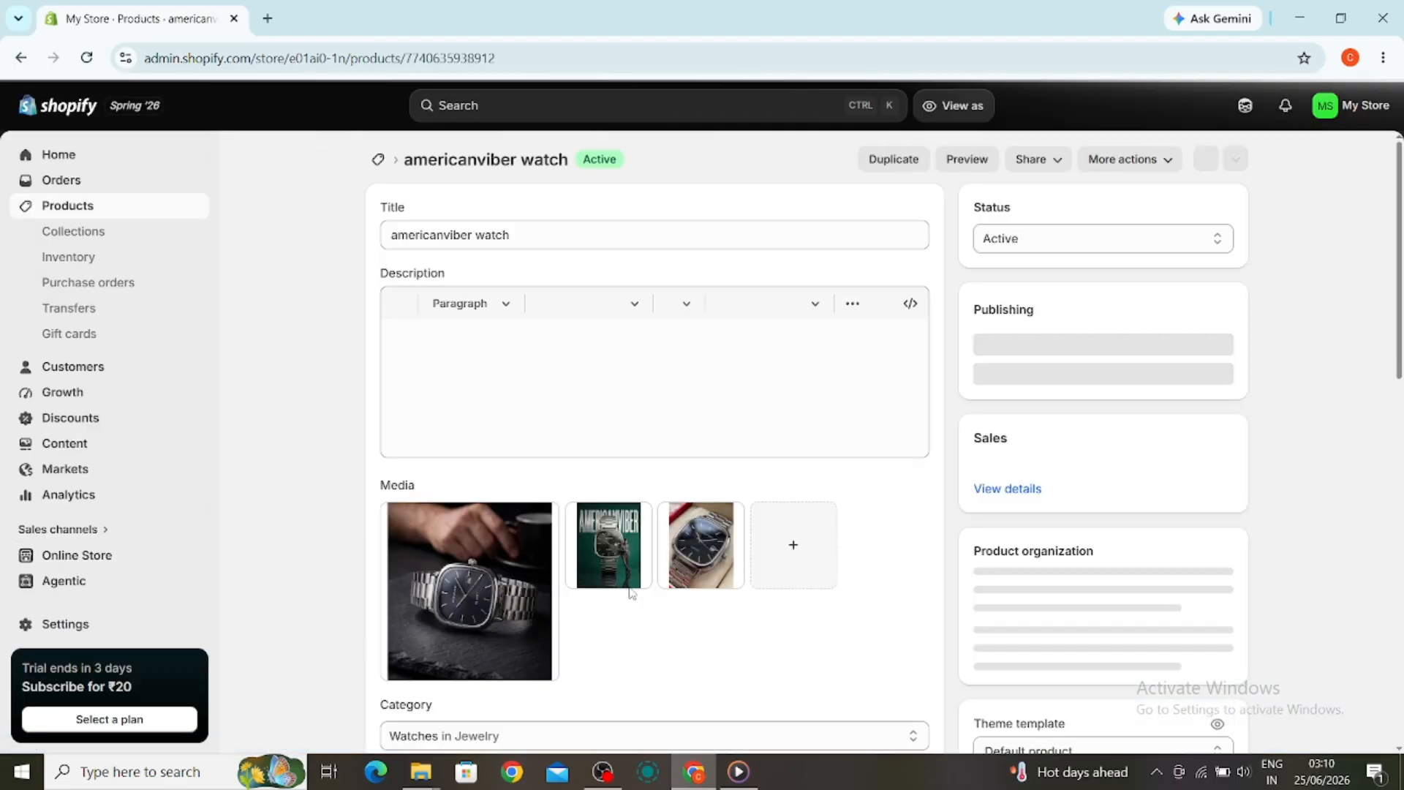
- Examine the product's price and compare-at price, along with its media, category and description
scroll(454, 318, "down", 8)
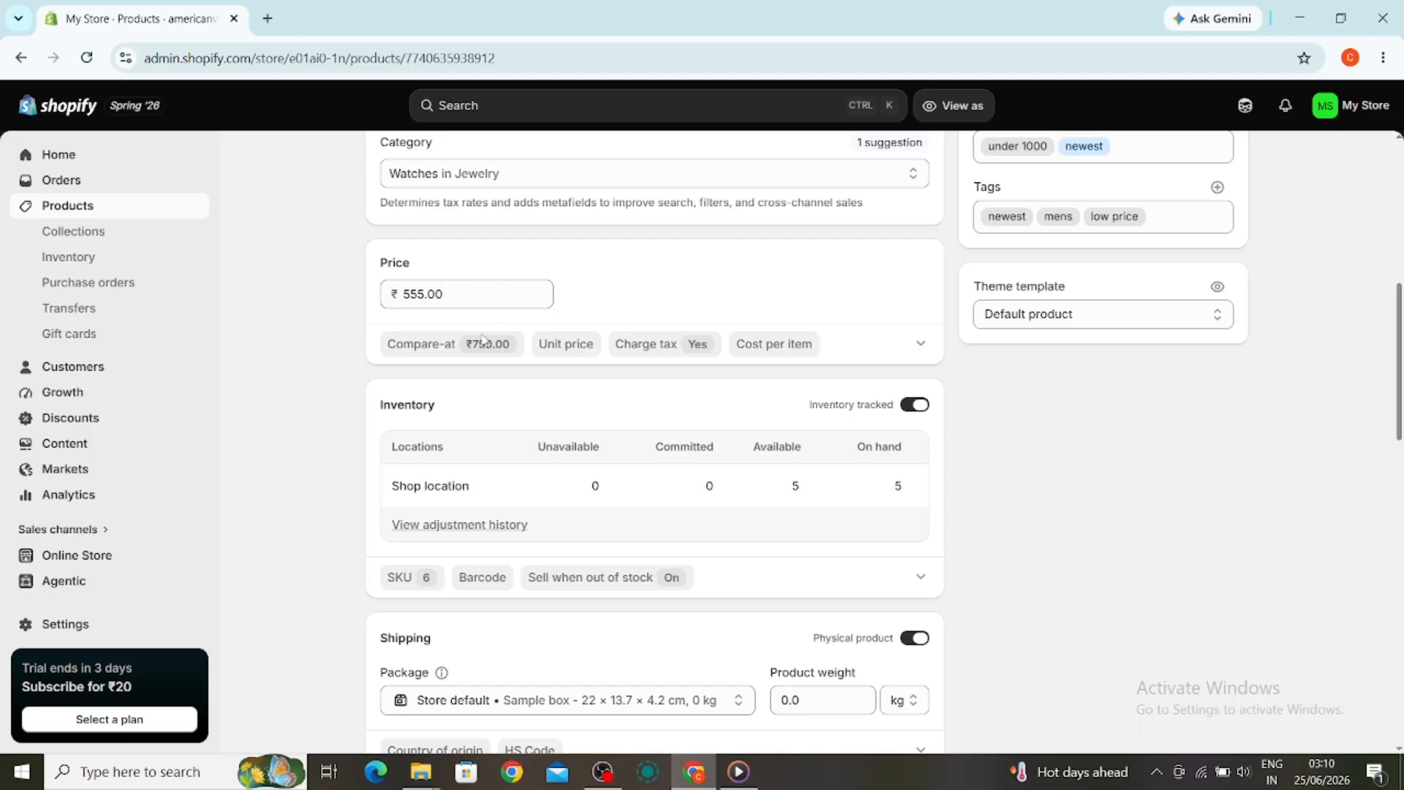
left_click(461, 344)
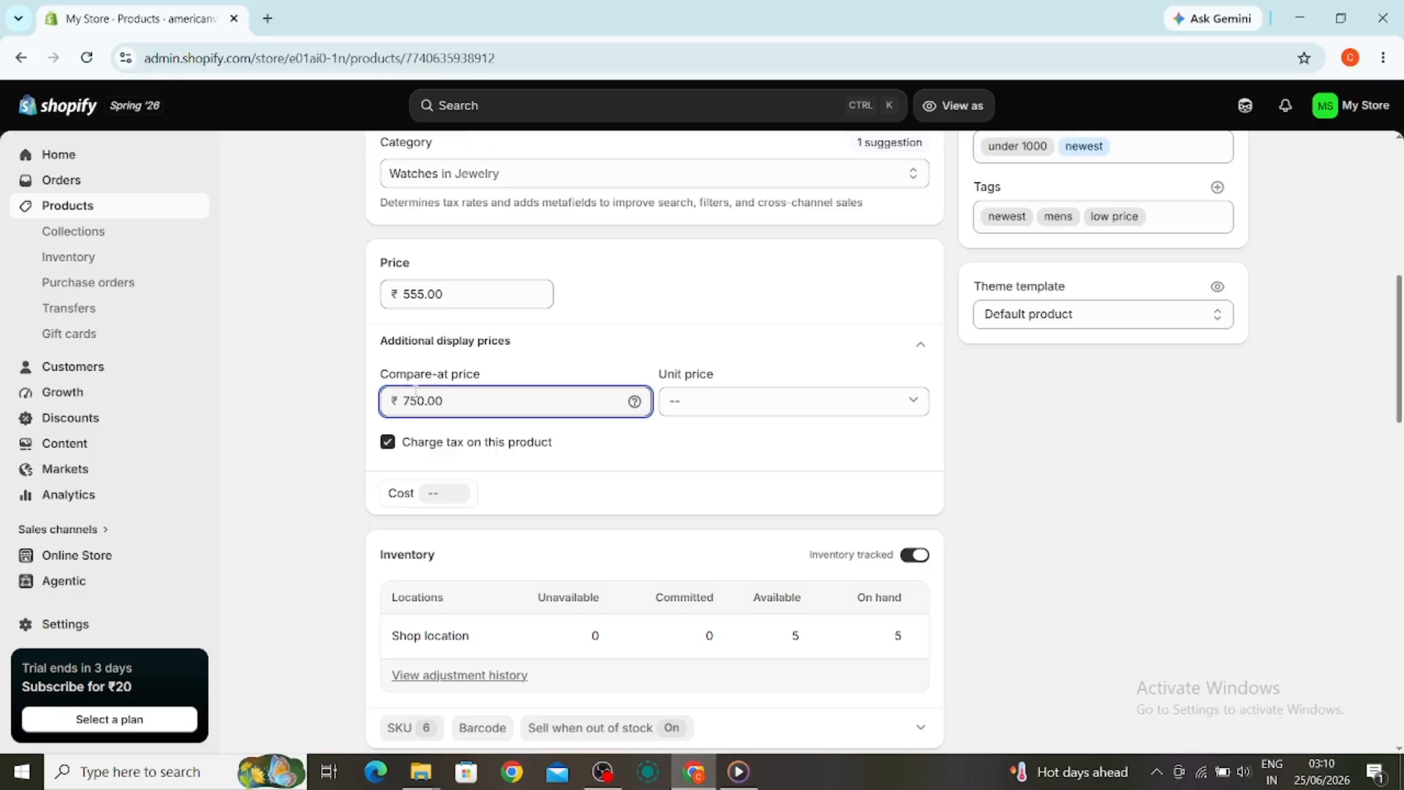
left_click(311, 400)
scroll(307, 376, "up", 4)
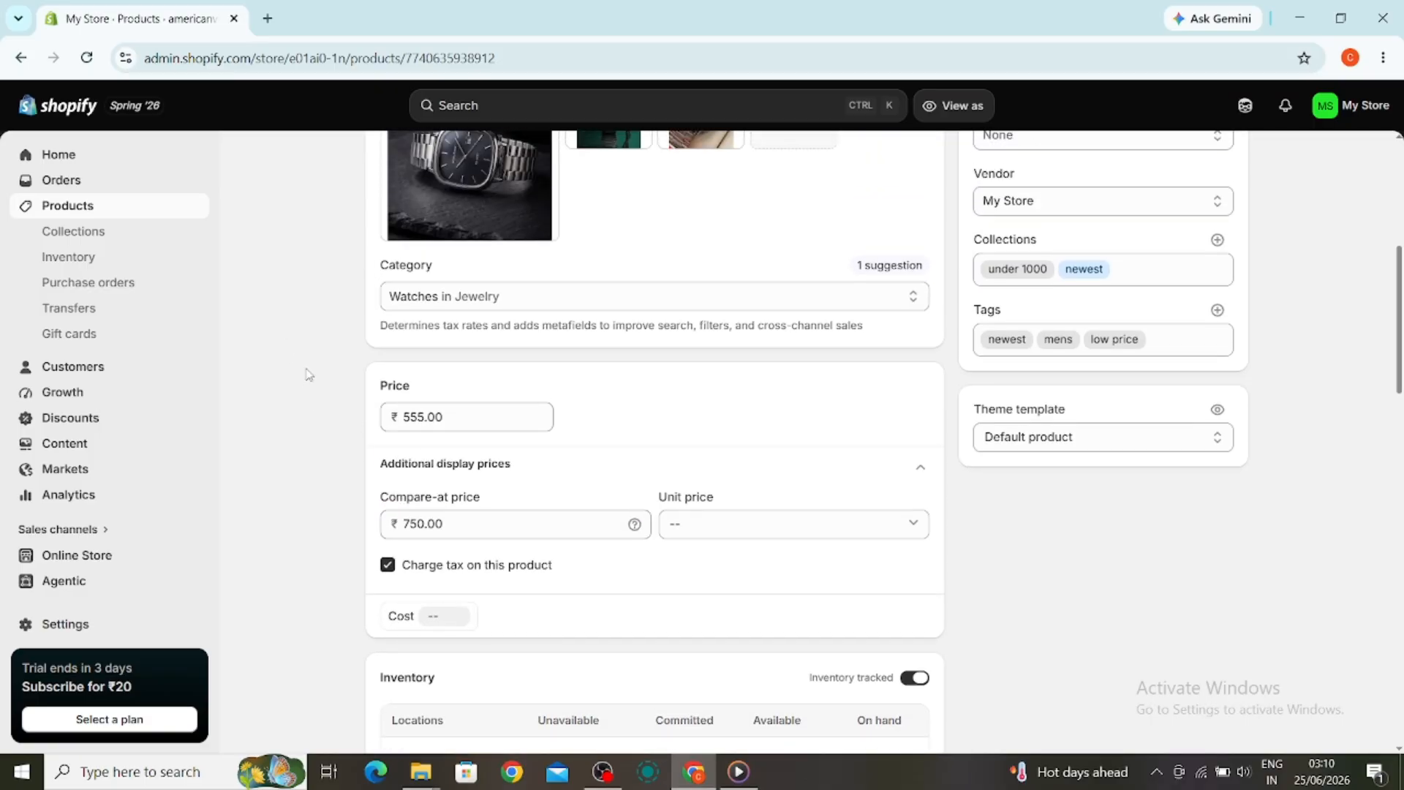
scroll(308, 377, "up", 1)
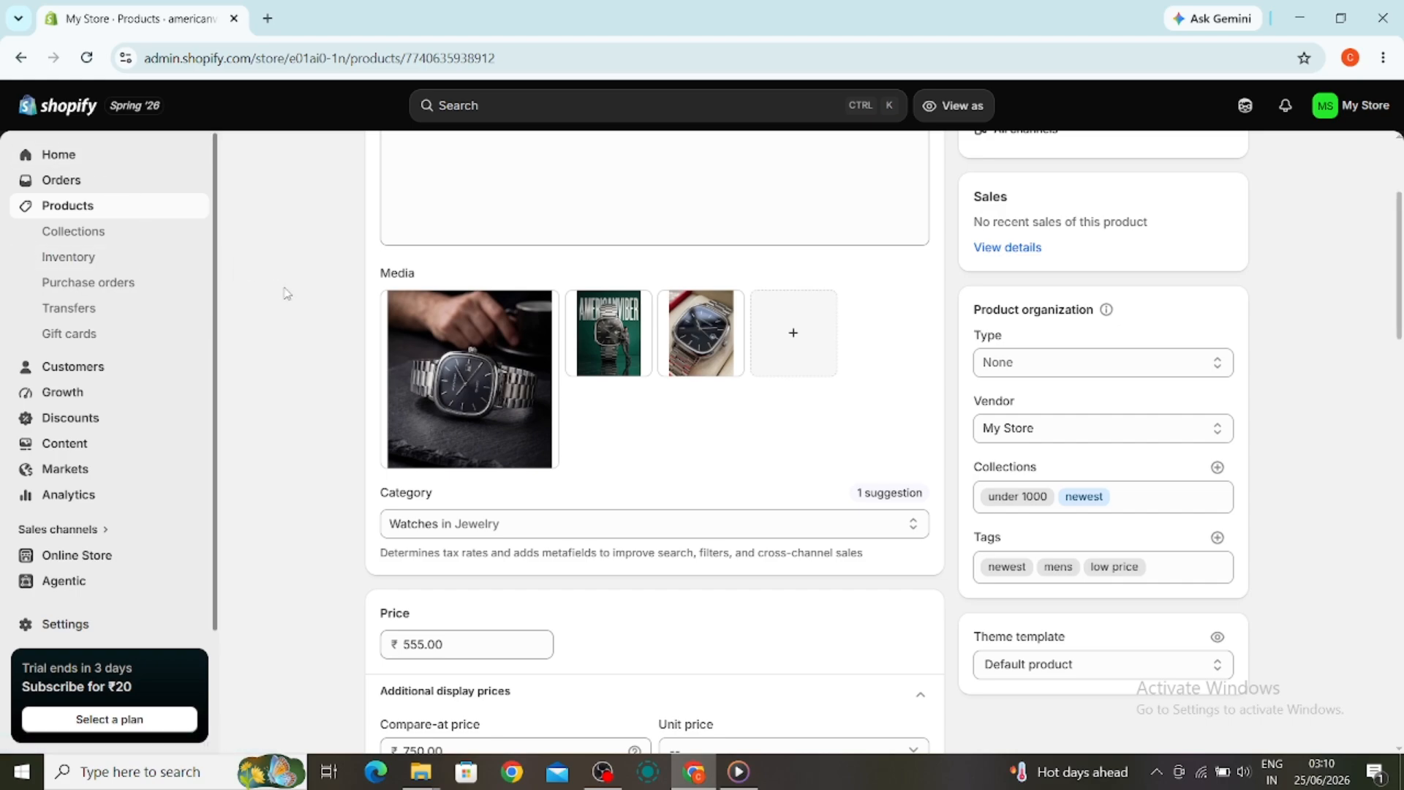
scroll(602, 361, "down", 1)
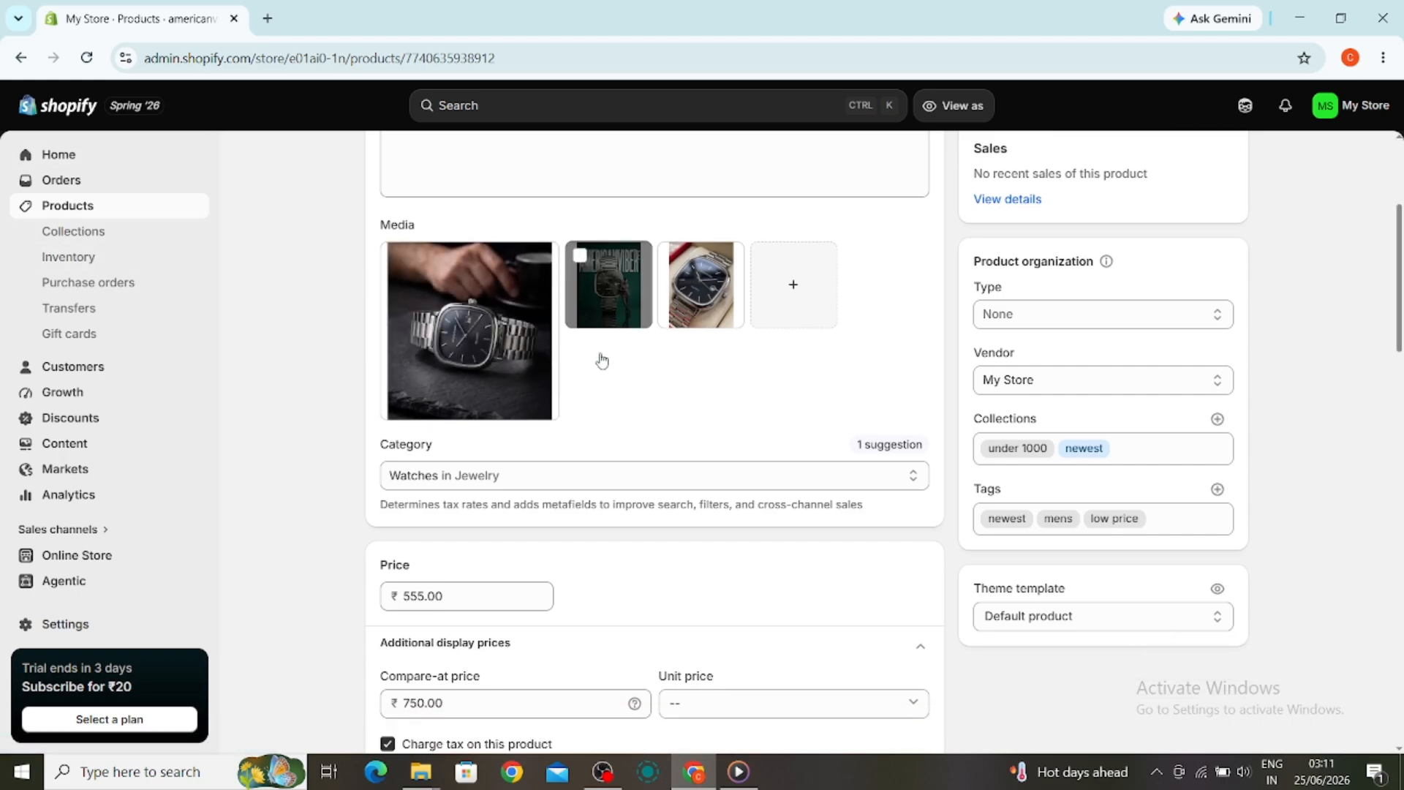
scroll(602, 360, "up", 2)
scroll(627, 304, "up", 3)
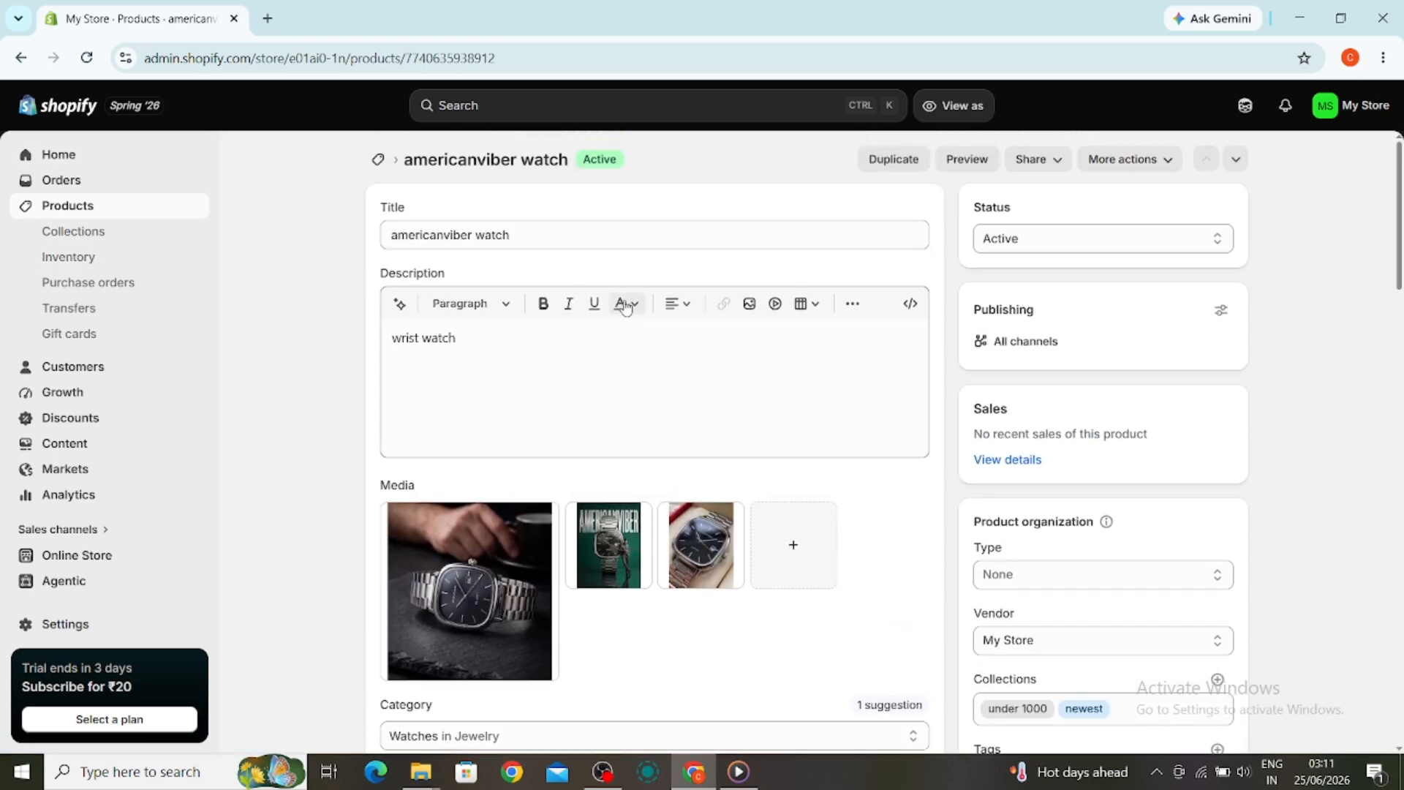
- Add the new tag "New" to the americanviber watch product
scroll(960, 547, "down", 3)
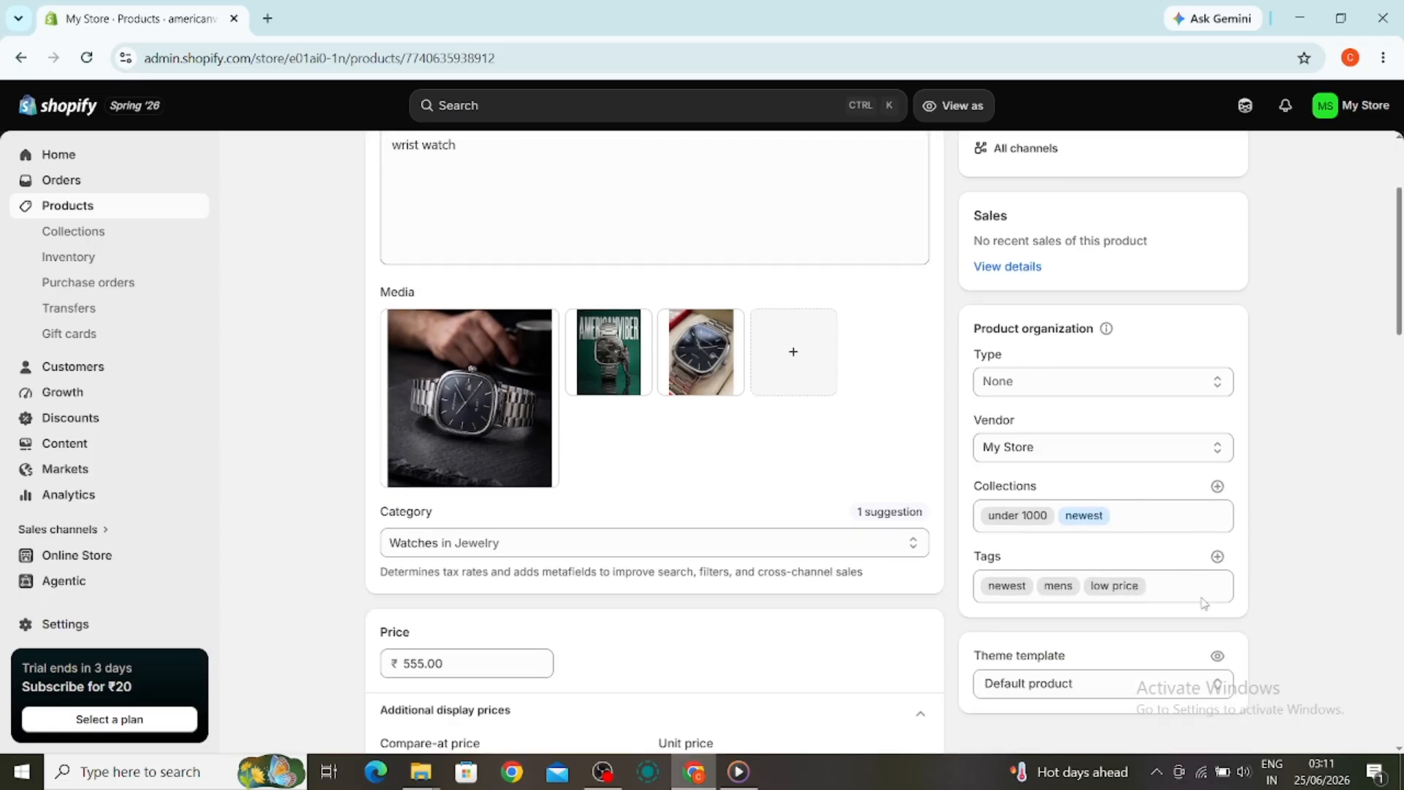
left_click(1217, 557)
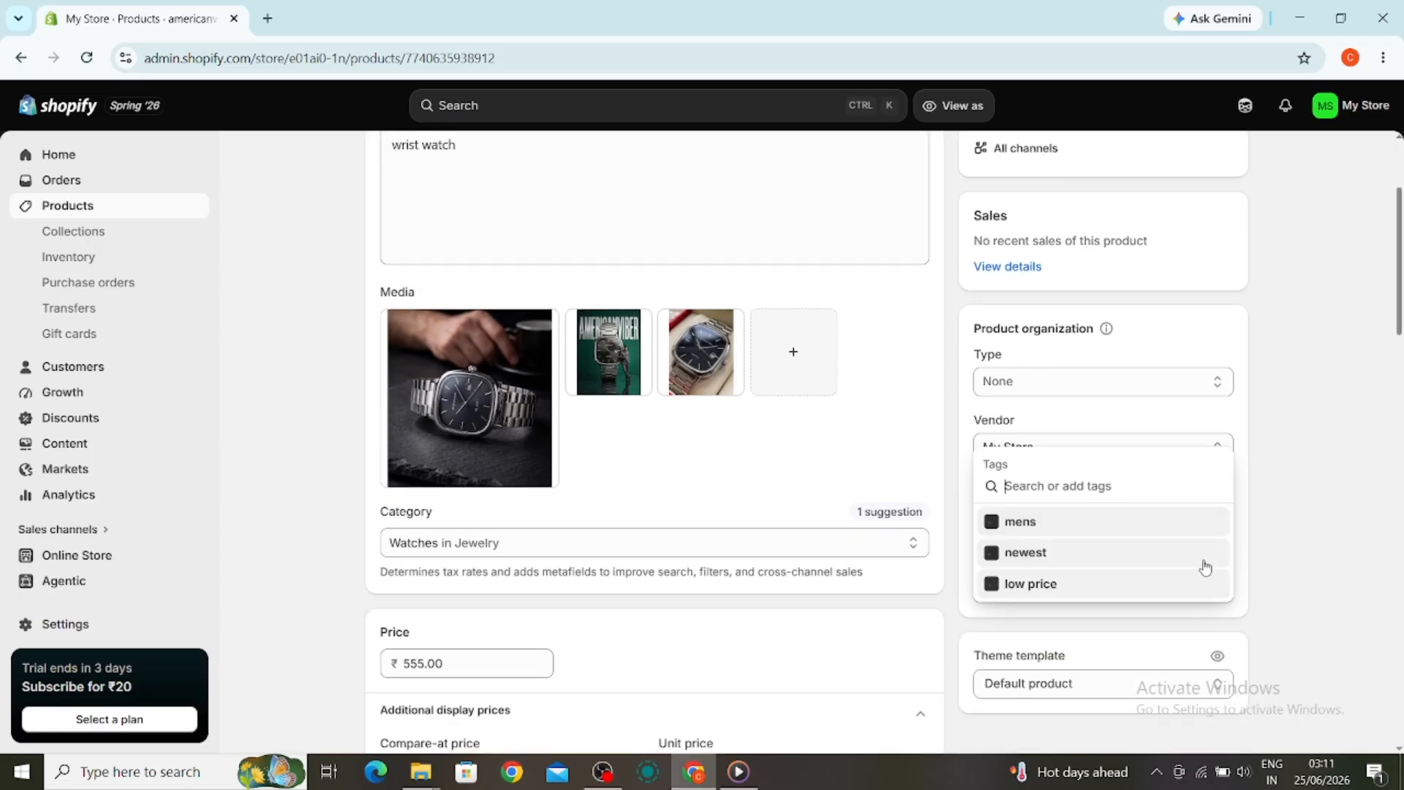
type("n")
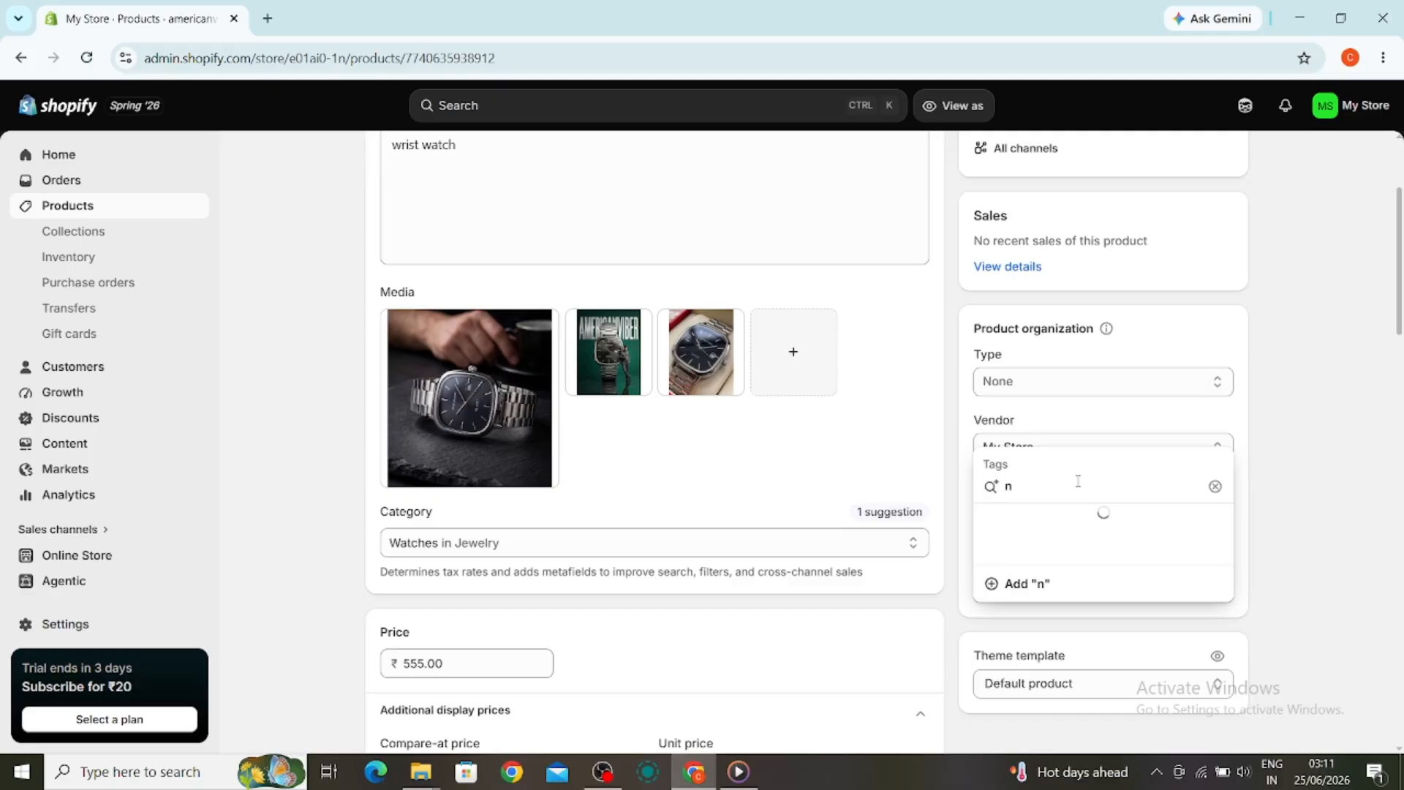
key("BackSpace")
type("New")
left_click(1042, 585)
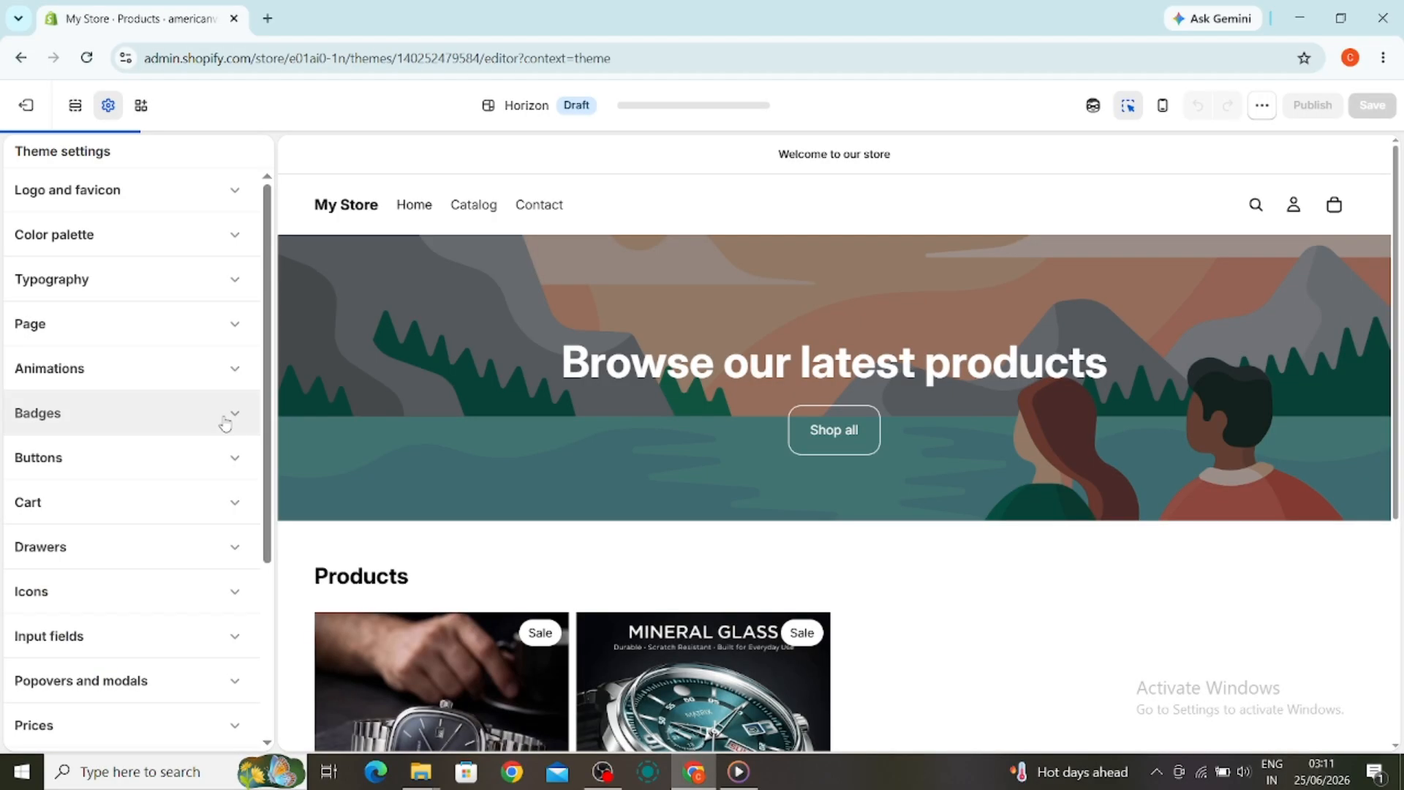
- Review the Badges settings of the draft Horizon theme for its sale and sold out badge options
left_click(223, 414)
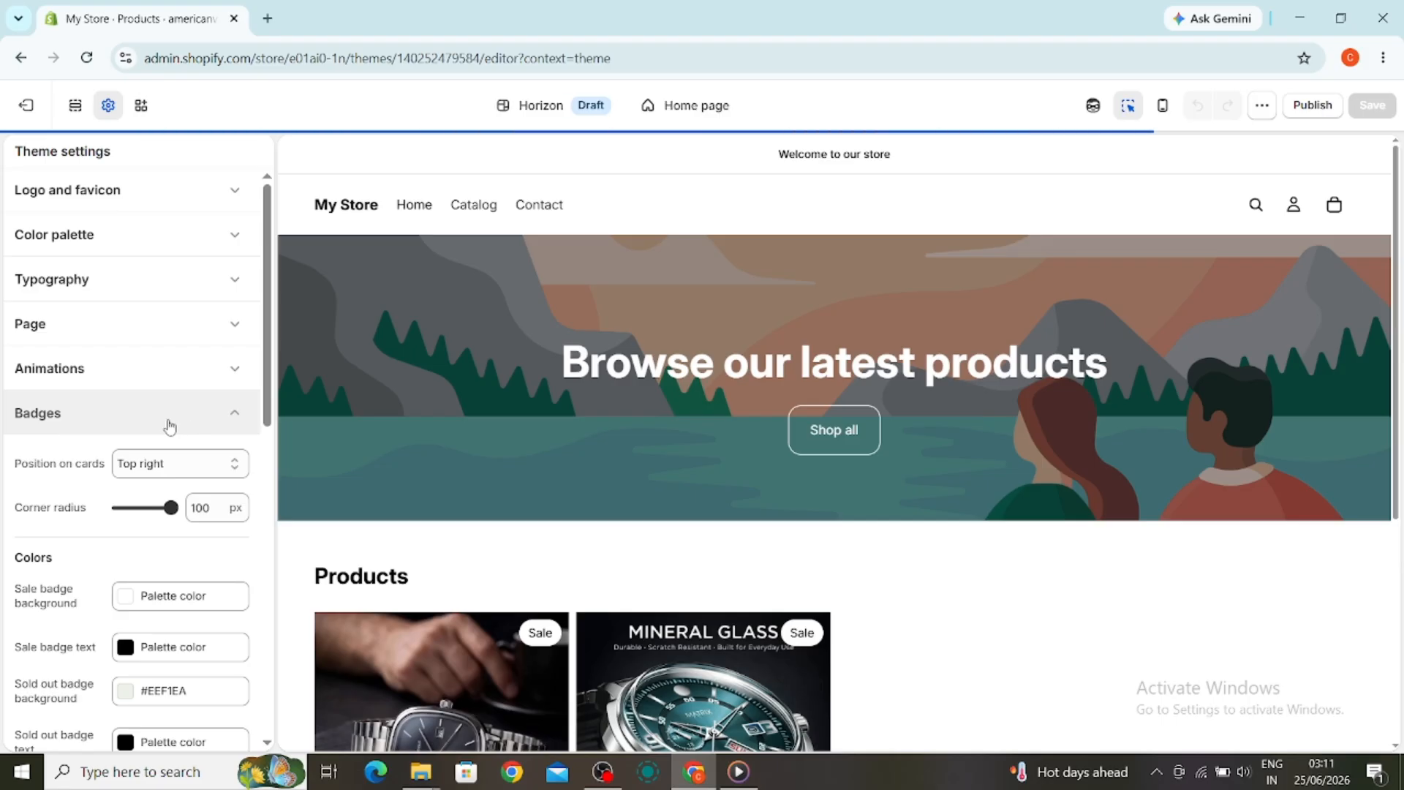
scroll(171, 426, "down", 3)
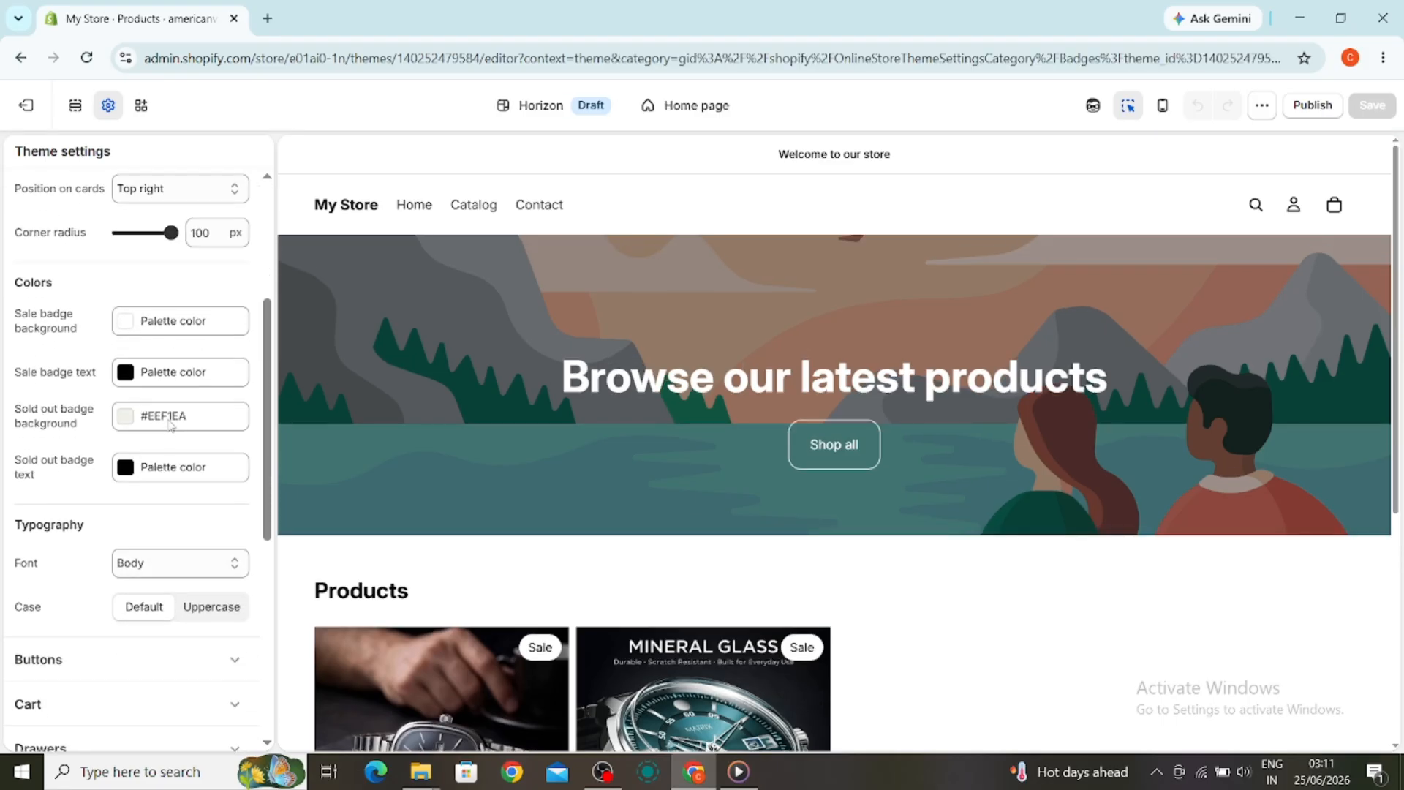
scroll(171, 426, "up", 1)
scroll(95, 450, "down", 1)
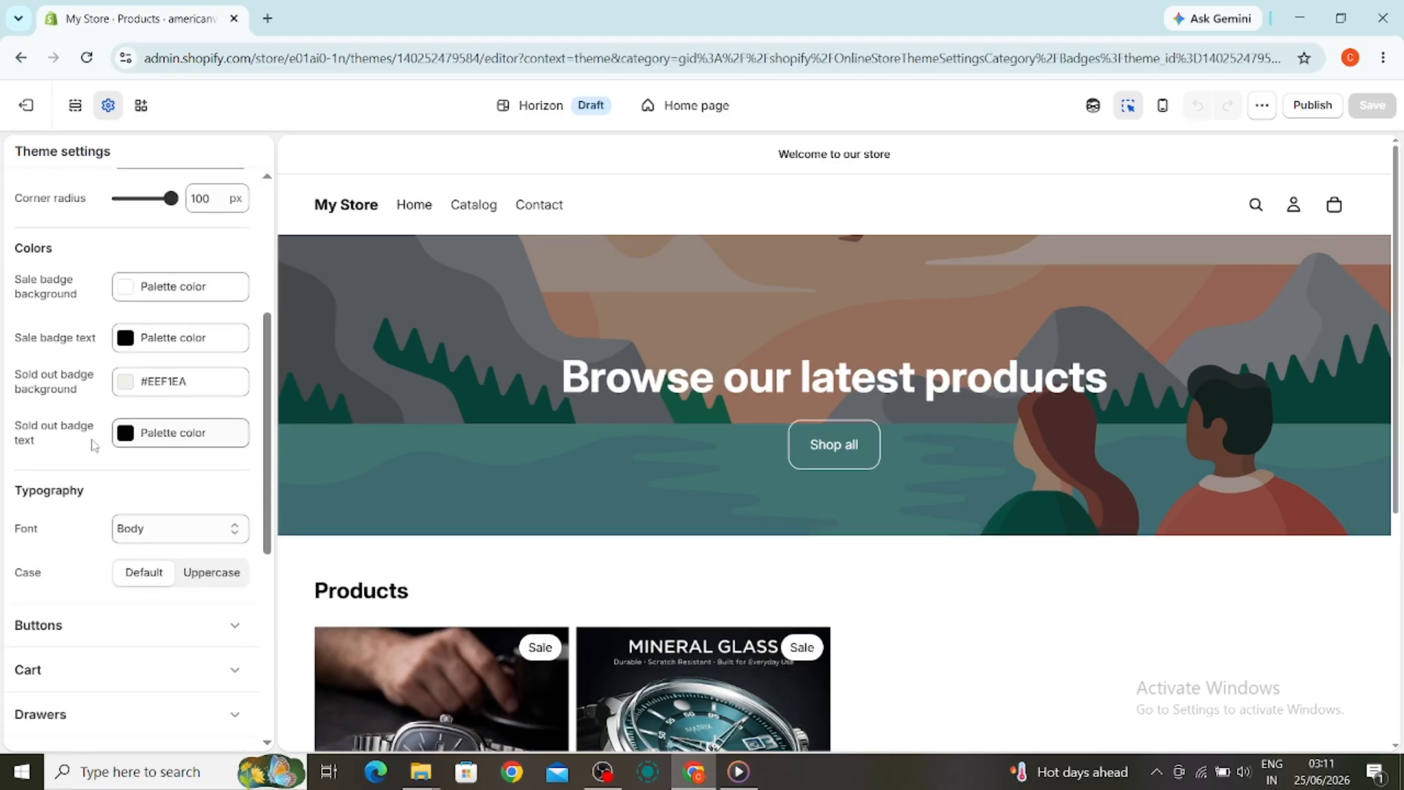
scroll(113, 479, "down", 5)
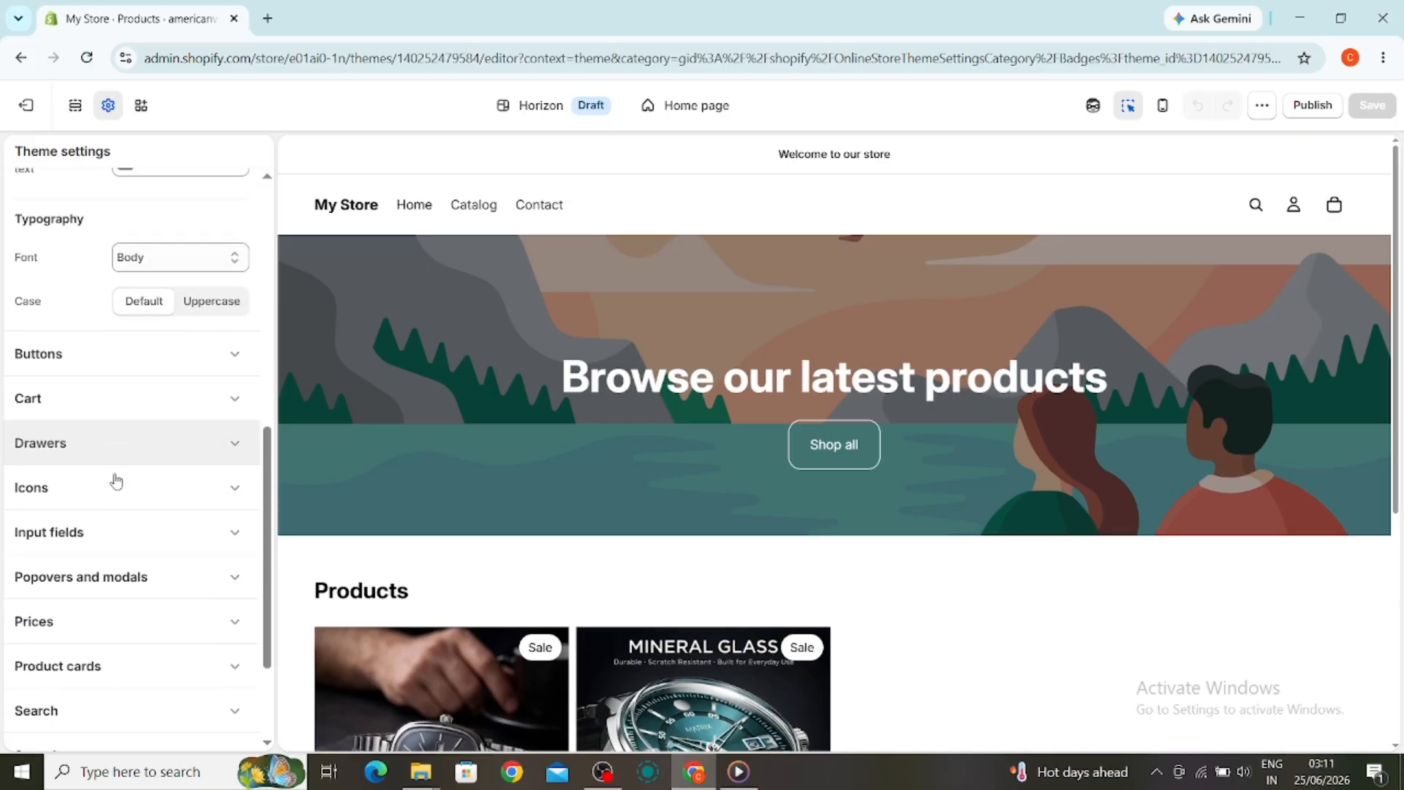
scroll(113, 480, "up", 3)
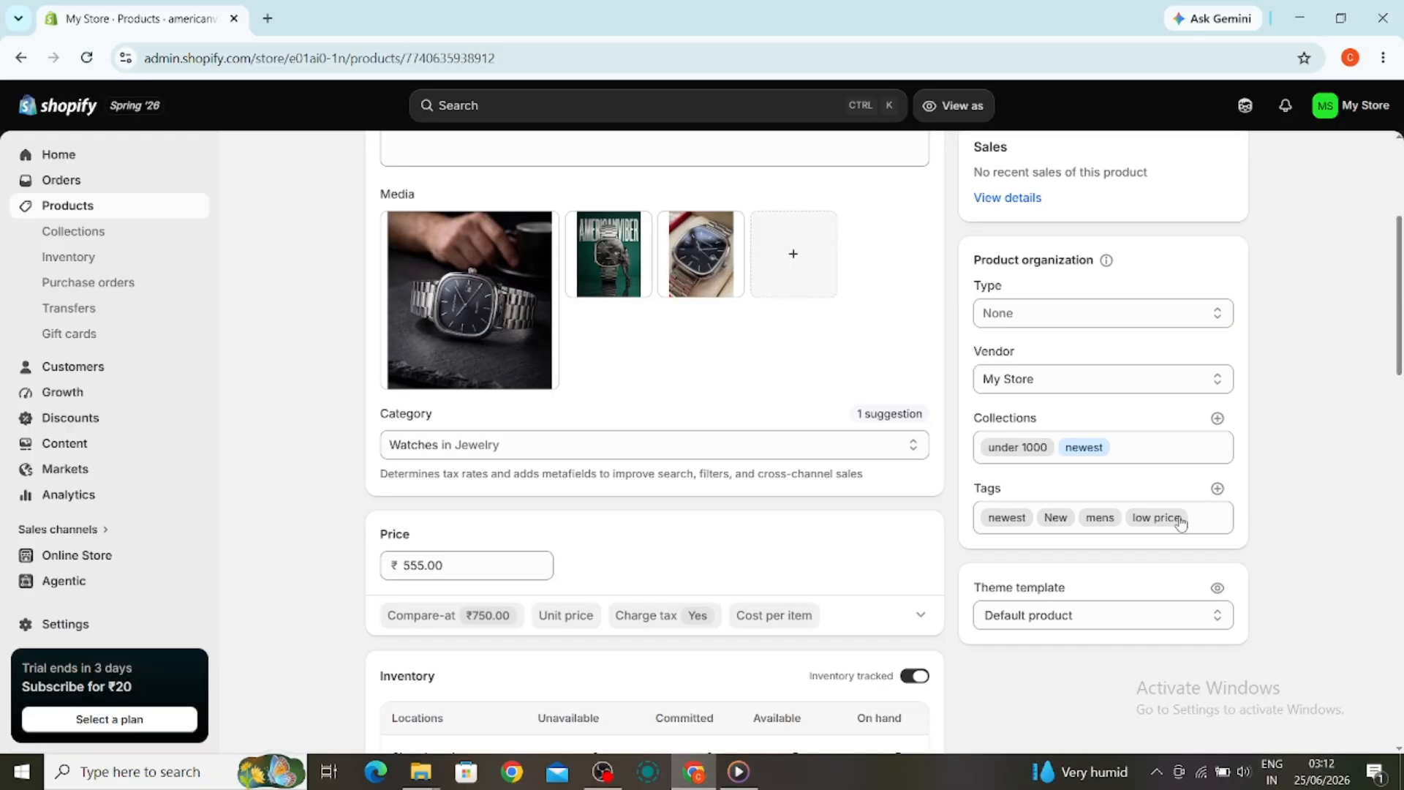
- Add the tag "bestseller" to the americanviber watch product
scroll(1185, 516, "down", 1)
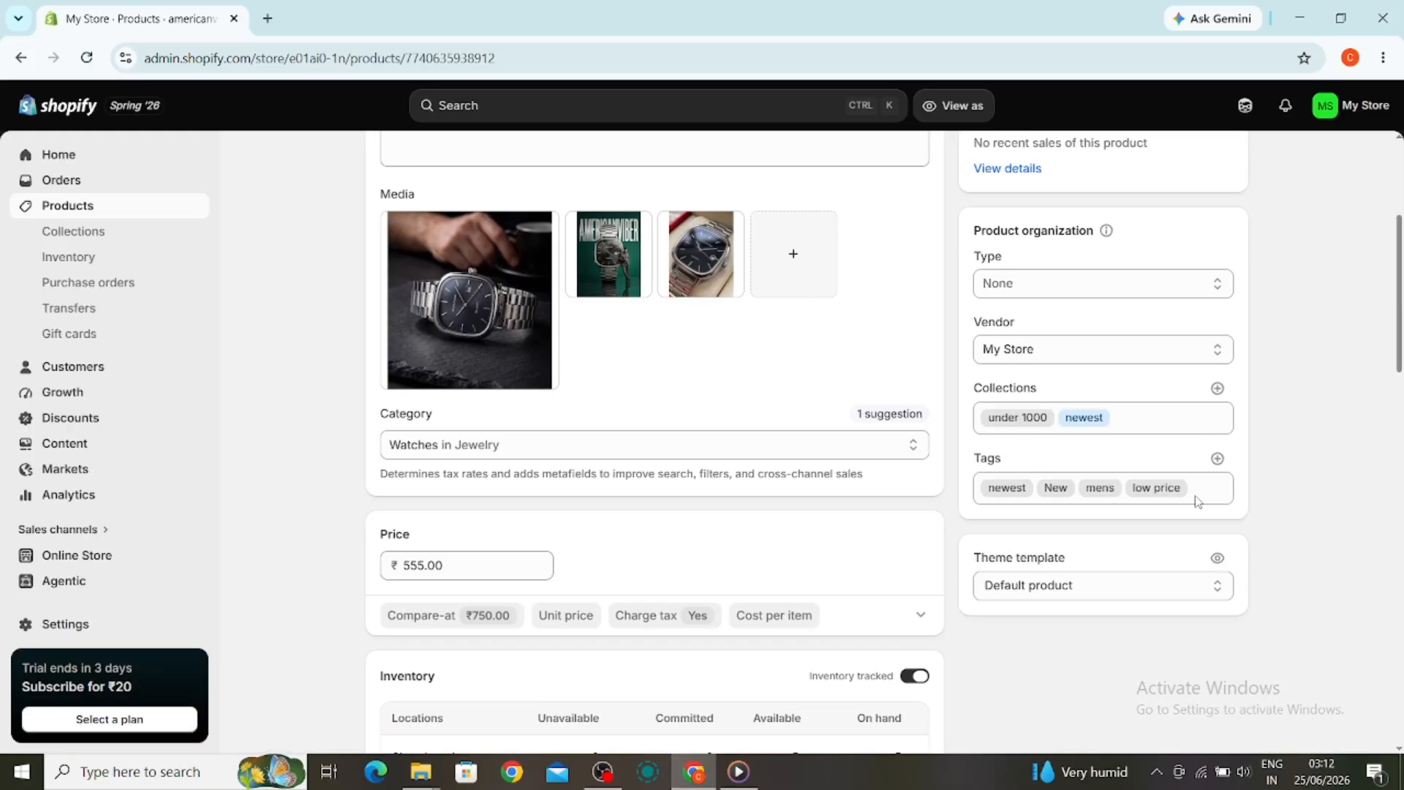
left_click(1198, 490)
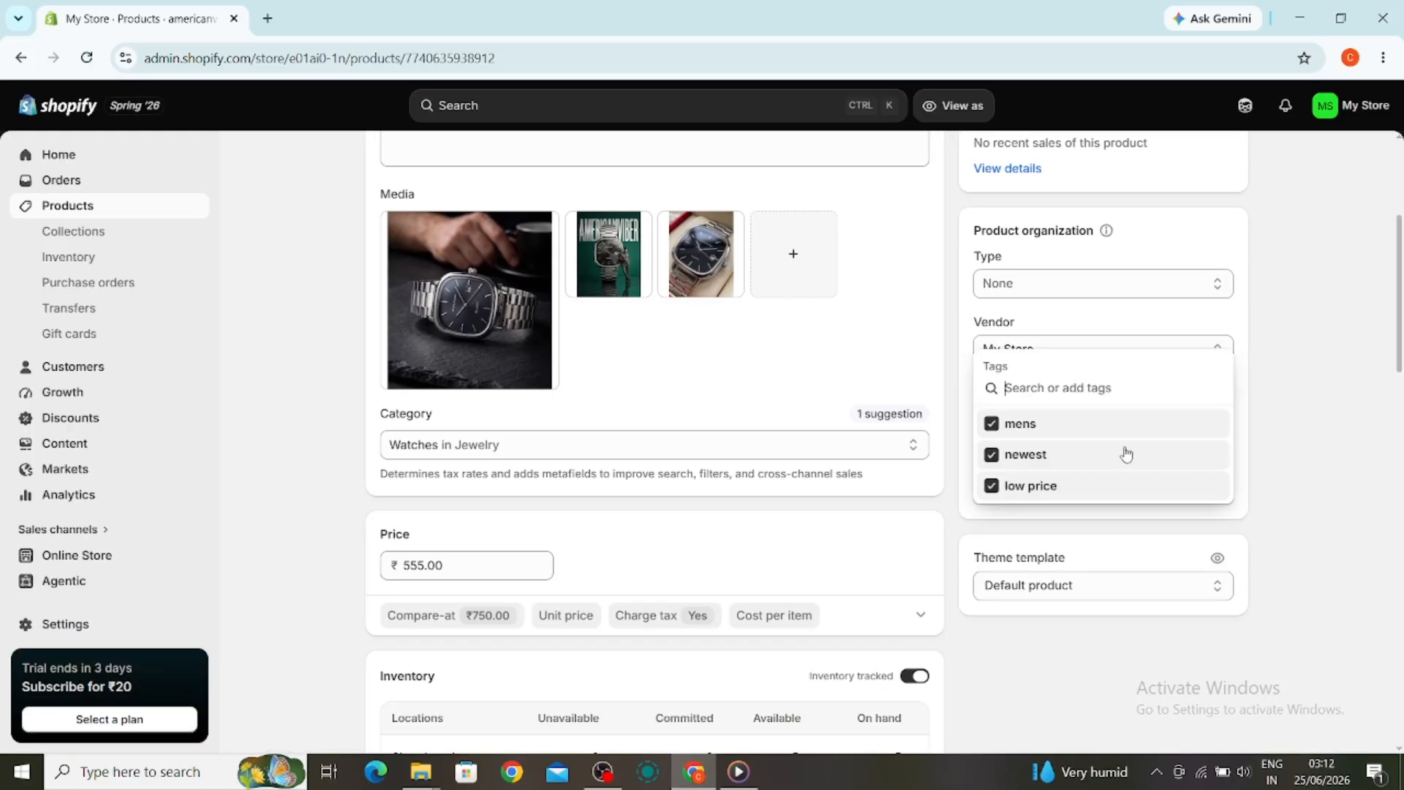
type("bests")
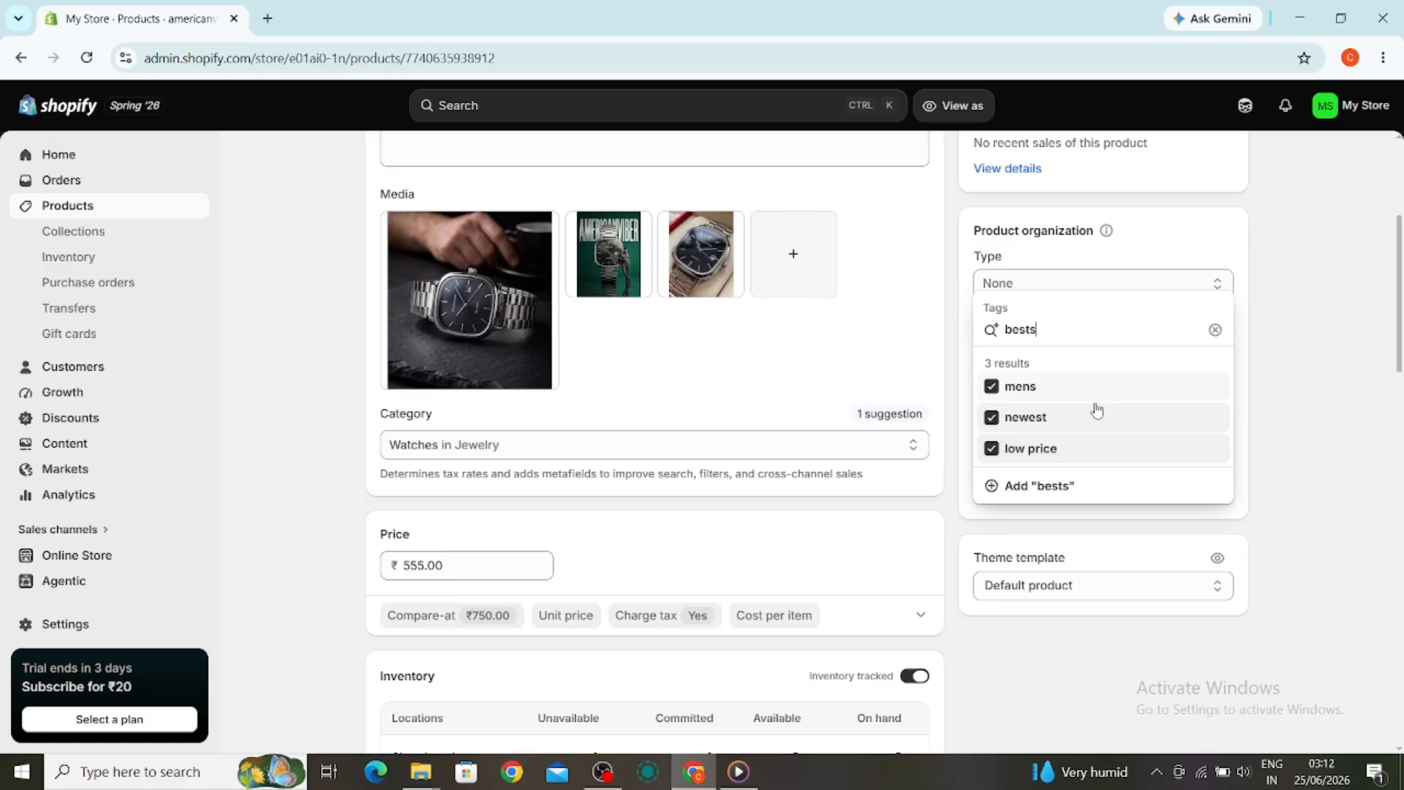
type("eller")
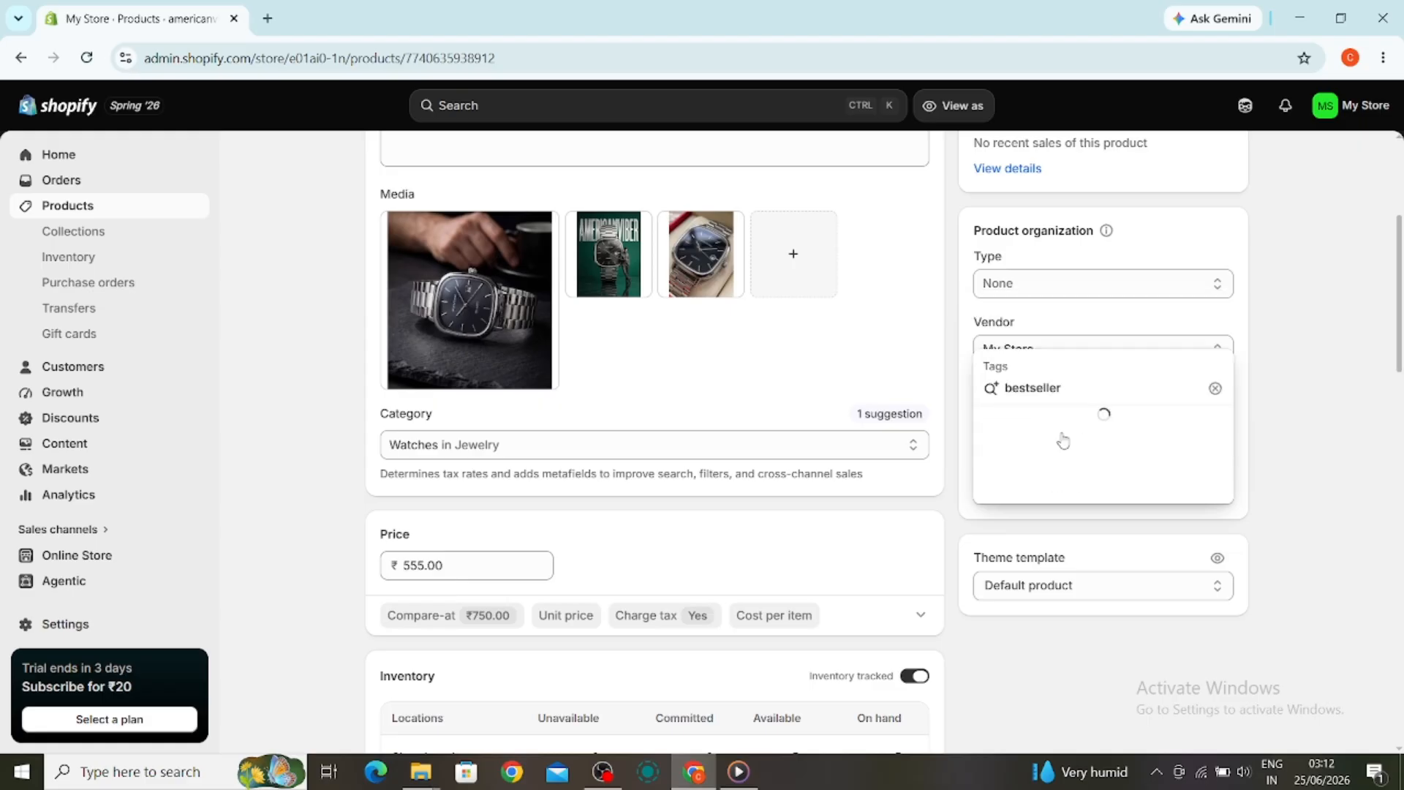
left_click(1062, 445)
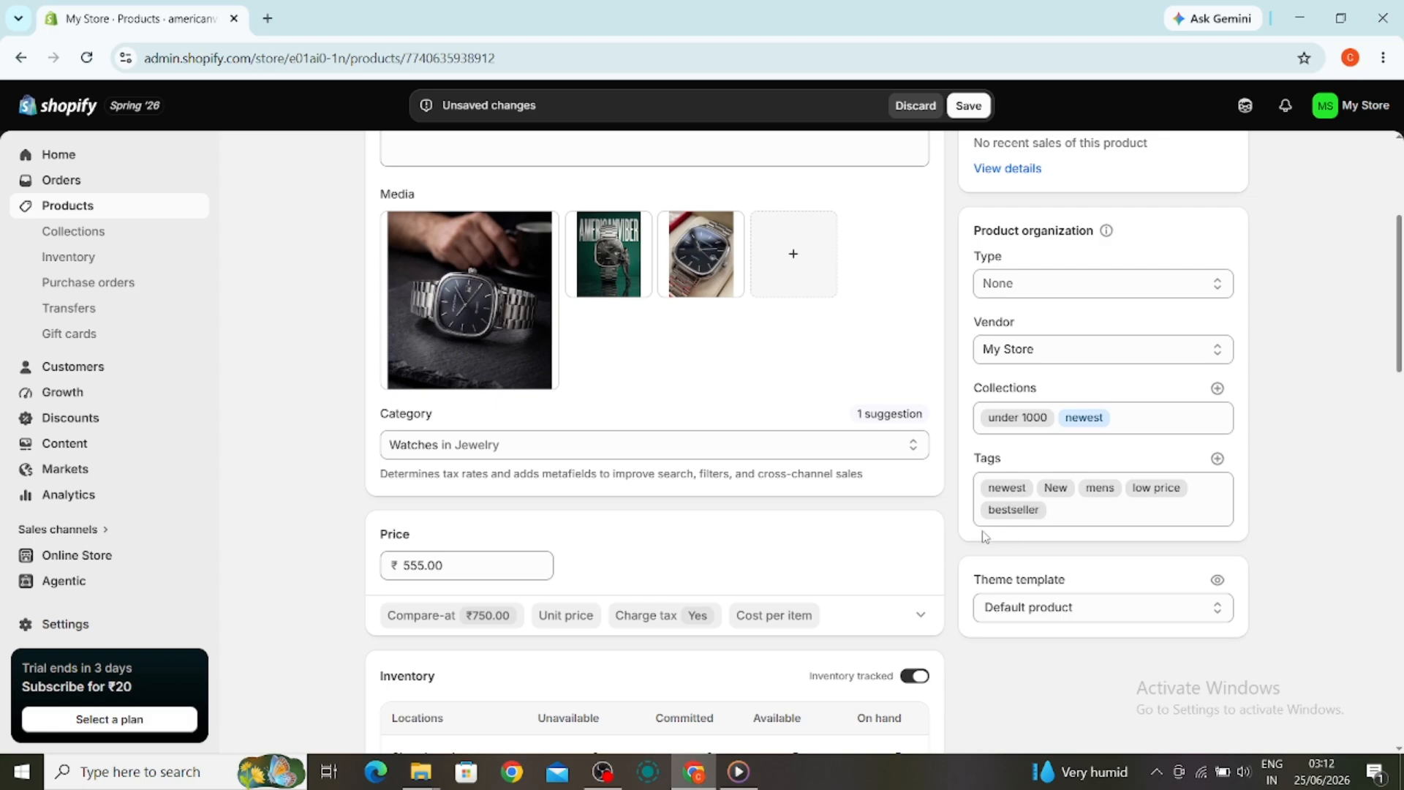
- Save the tag changes made to the americanviber watch product
scroll(787, 405, "up", 4)
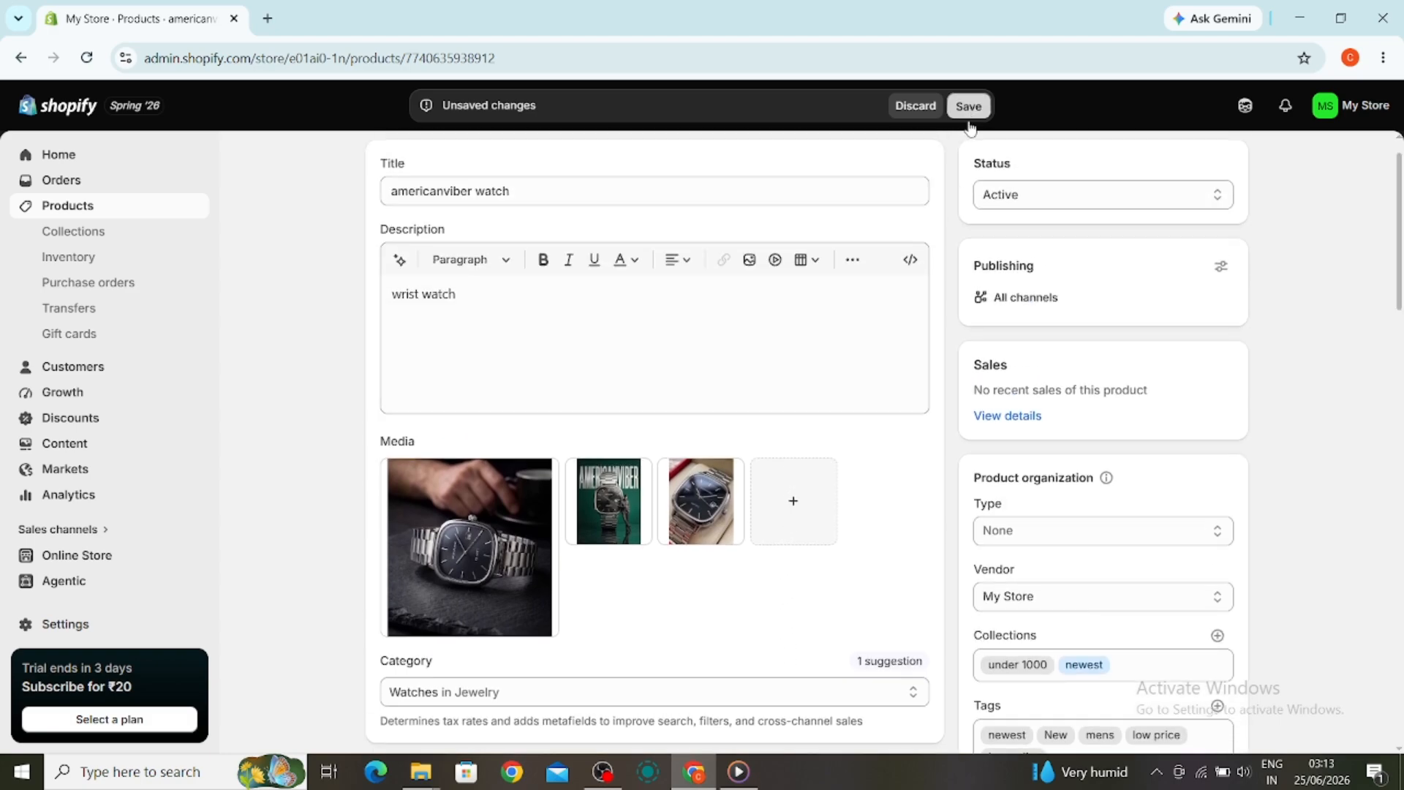
key("ctrl+s")
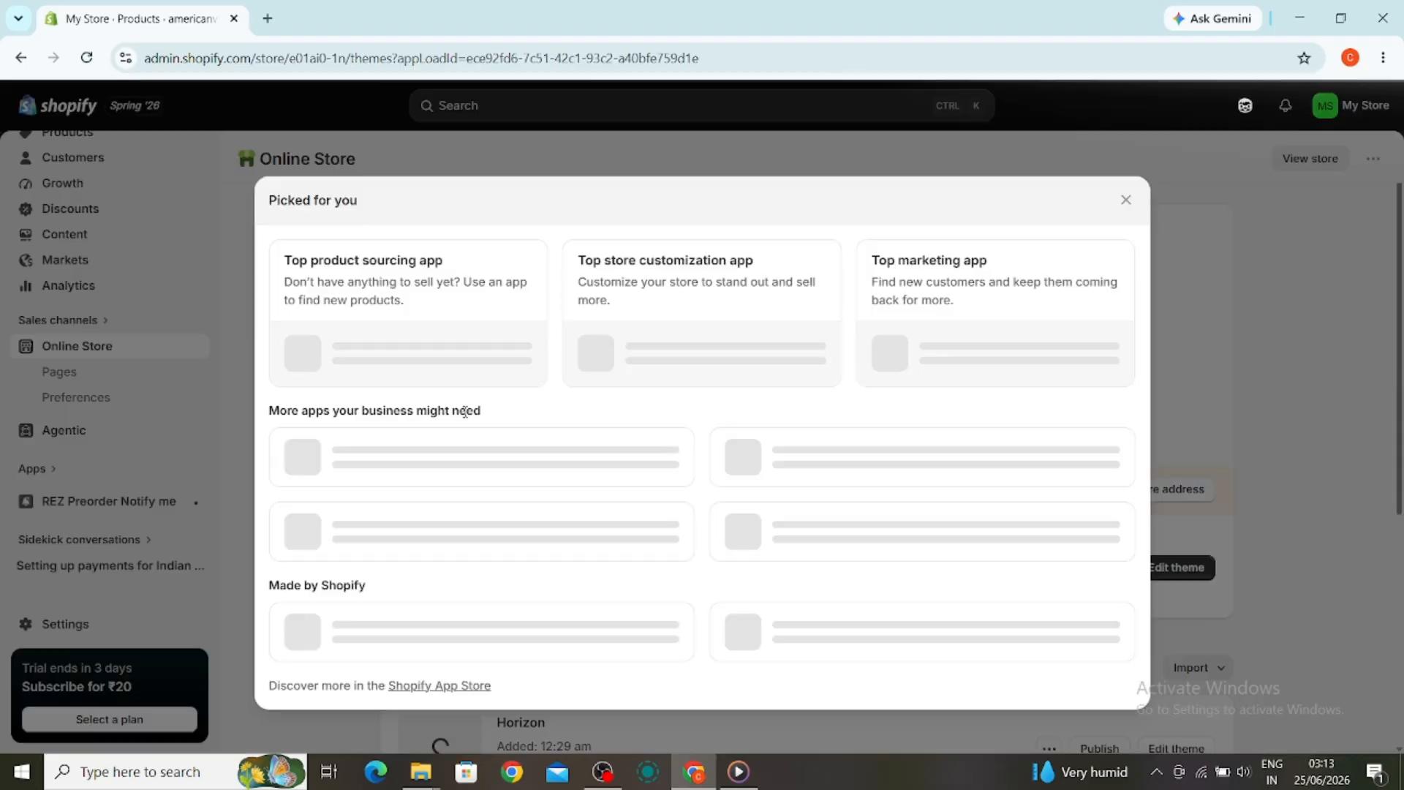
- Open the Shopify App Store from the store's app suggestions and search it for "product badges"
left_click(439, 680)
type("pr")
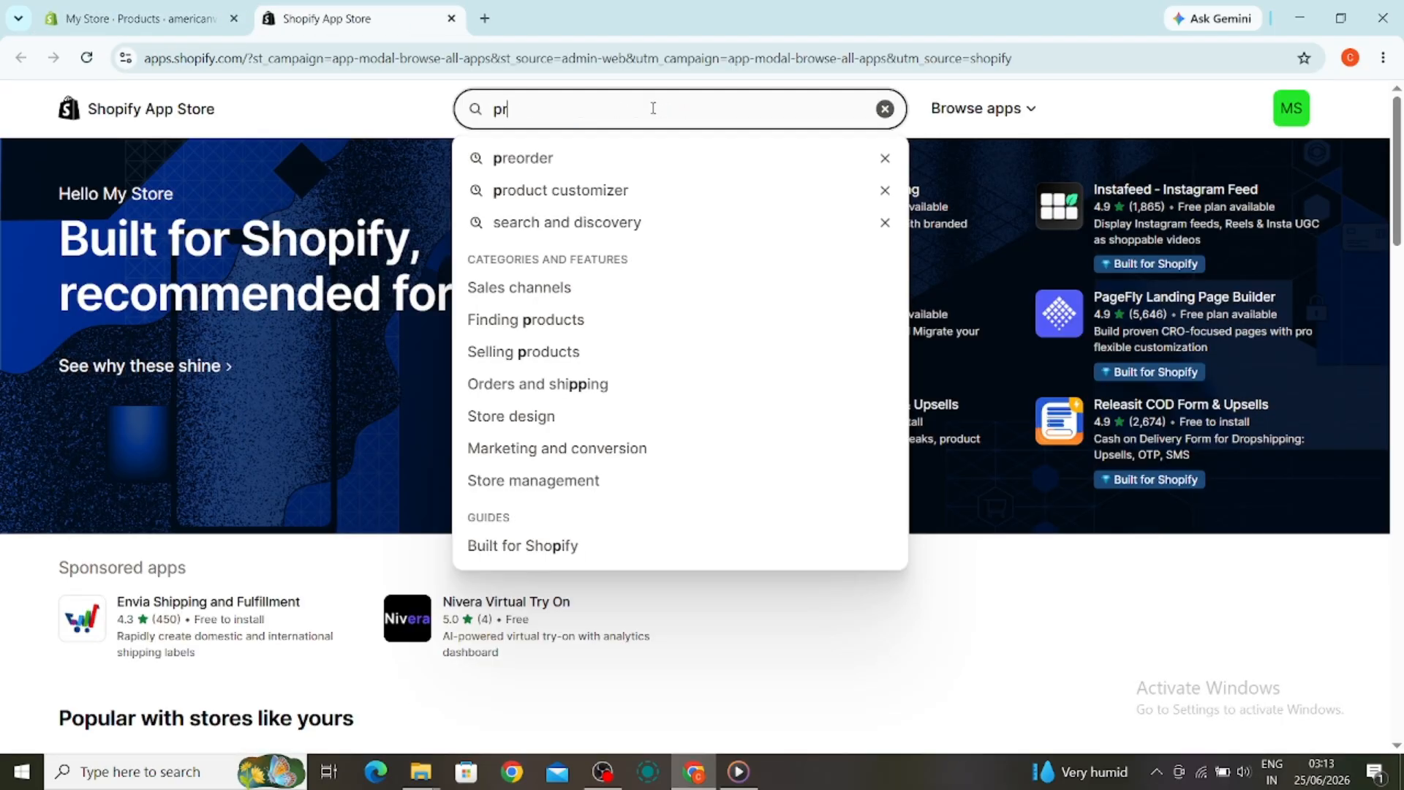
type("oduct ba")
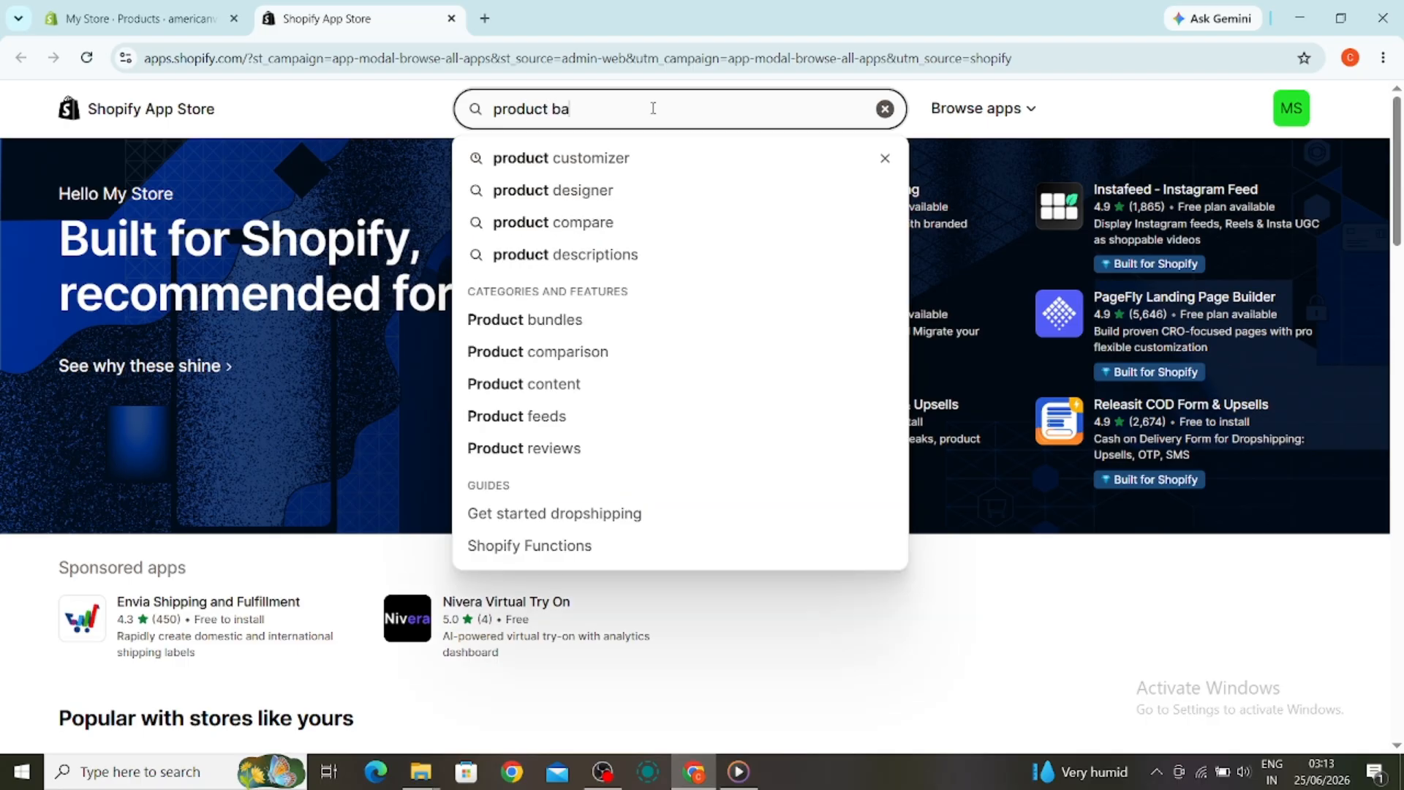
type("dges")
key("Return")
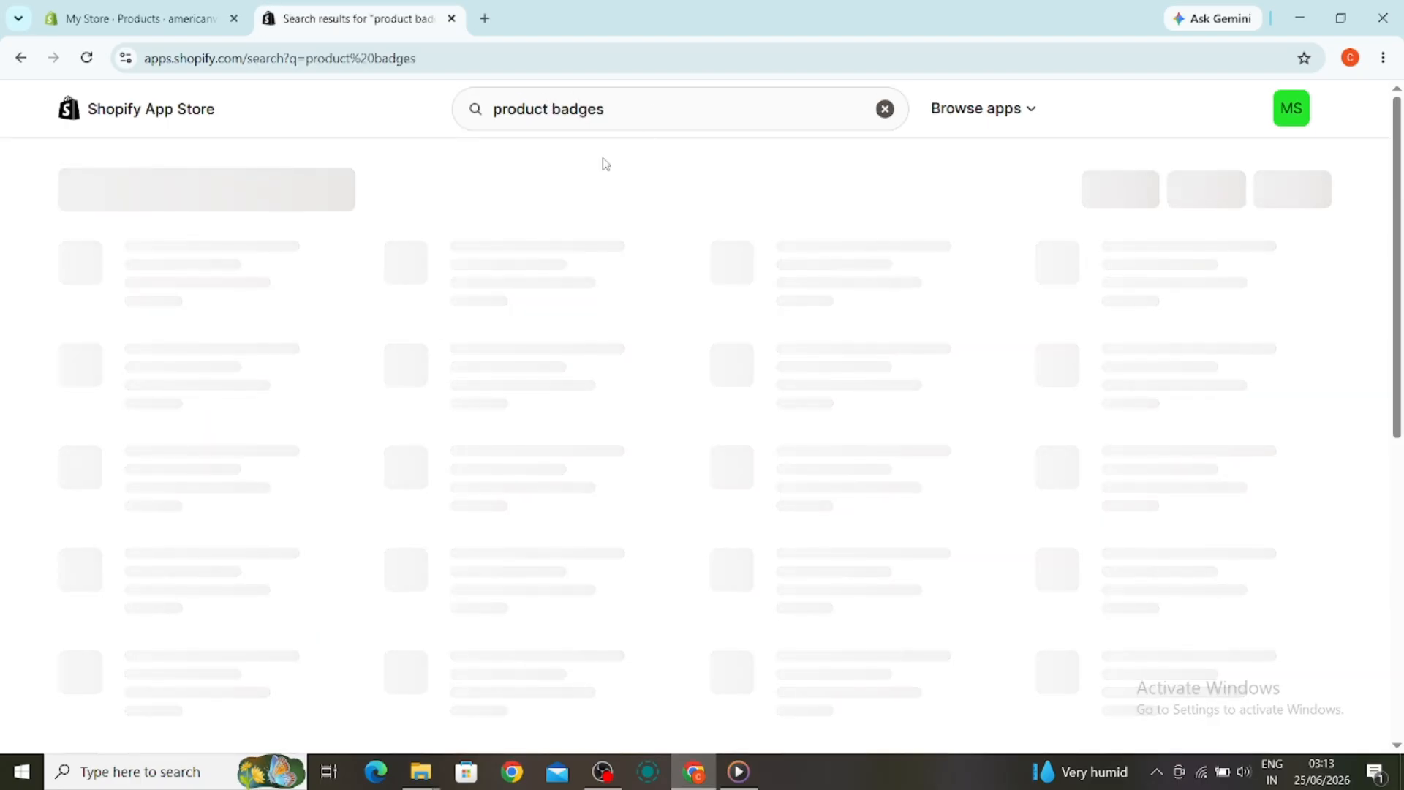
- Install the LV: Product Badge & Size Chart app by Lavar from the search results
scroll(439, 398, "down", 1)
left_click(498, 378)
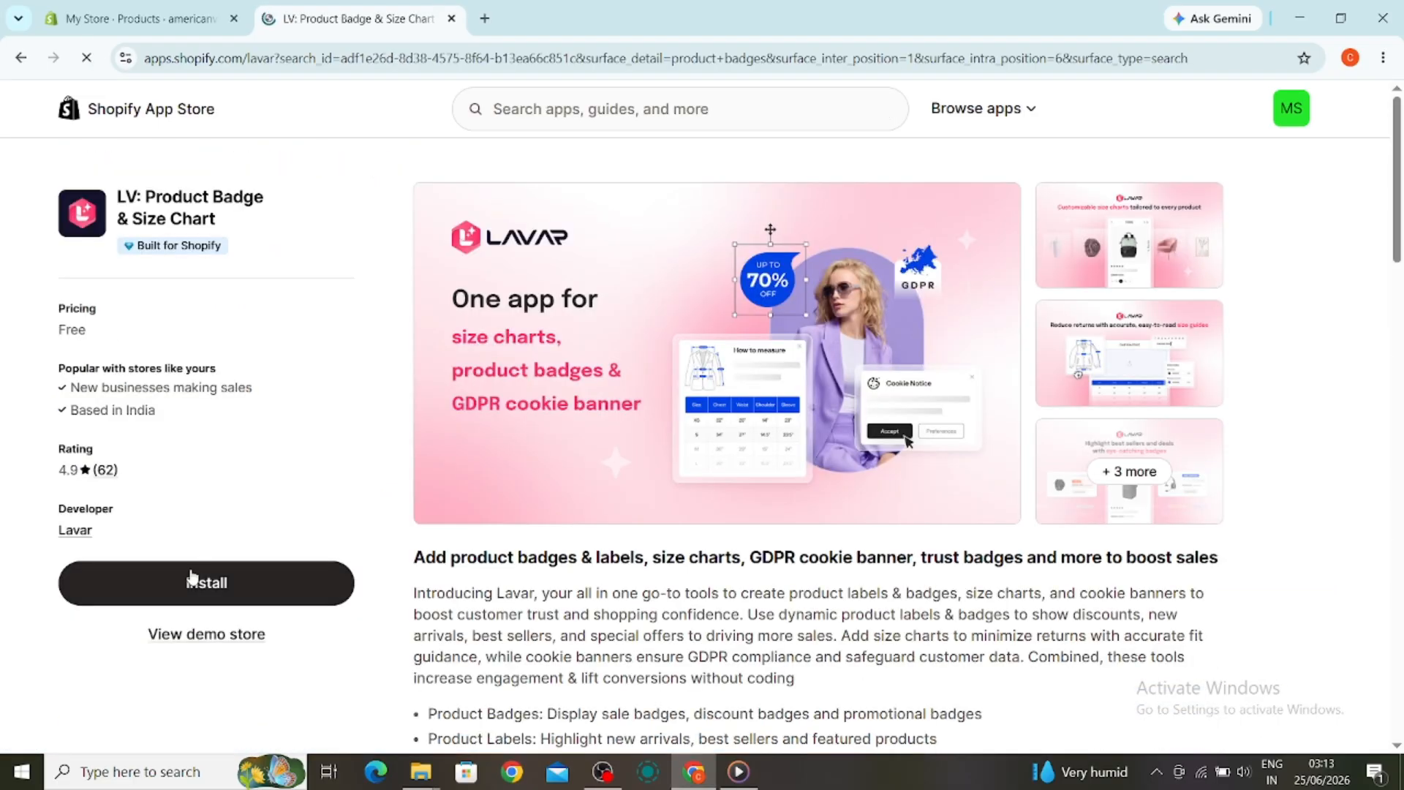
left_click(192, 584)
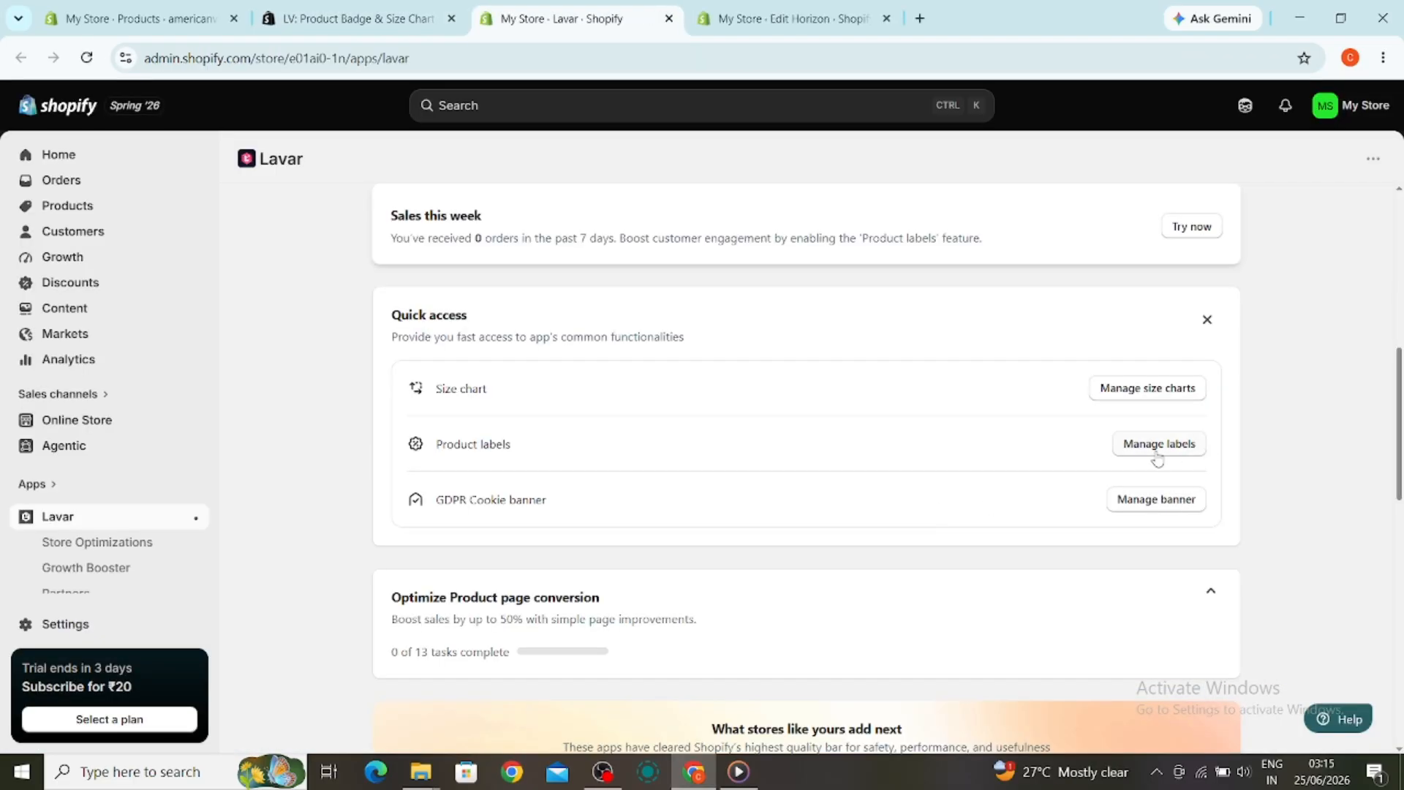
- Open label management in Lavar and look over the Product Labels & Badges section
left_click(1130, 447)
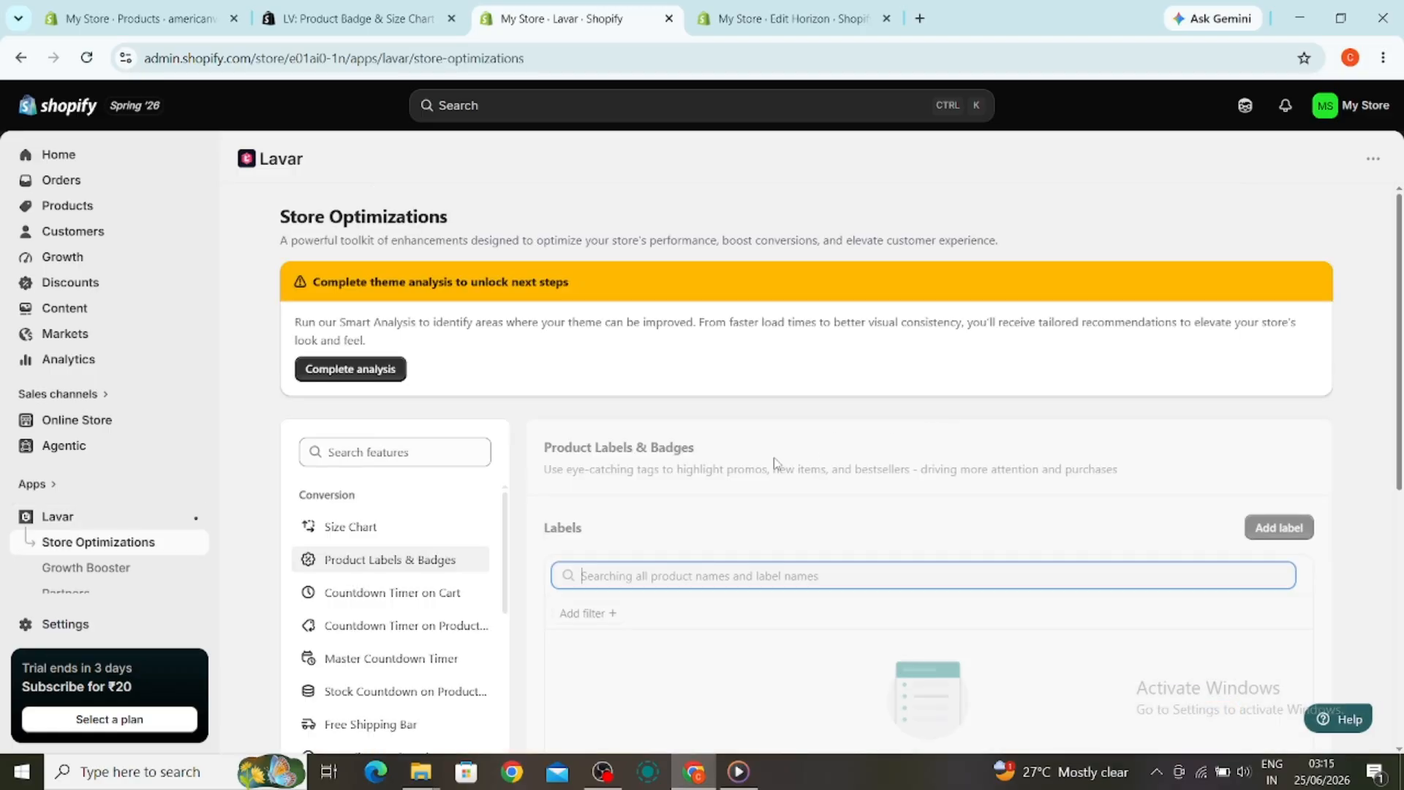
scroll(653, 517, "down", 3)
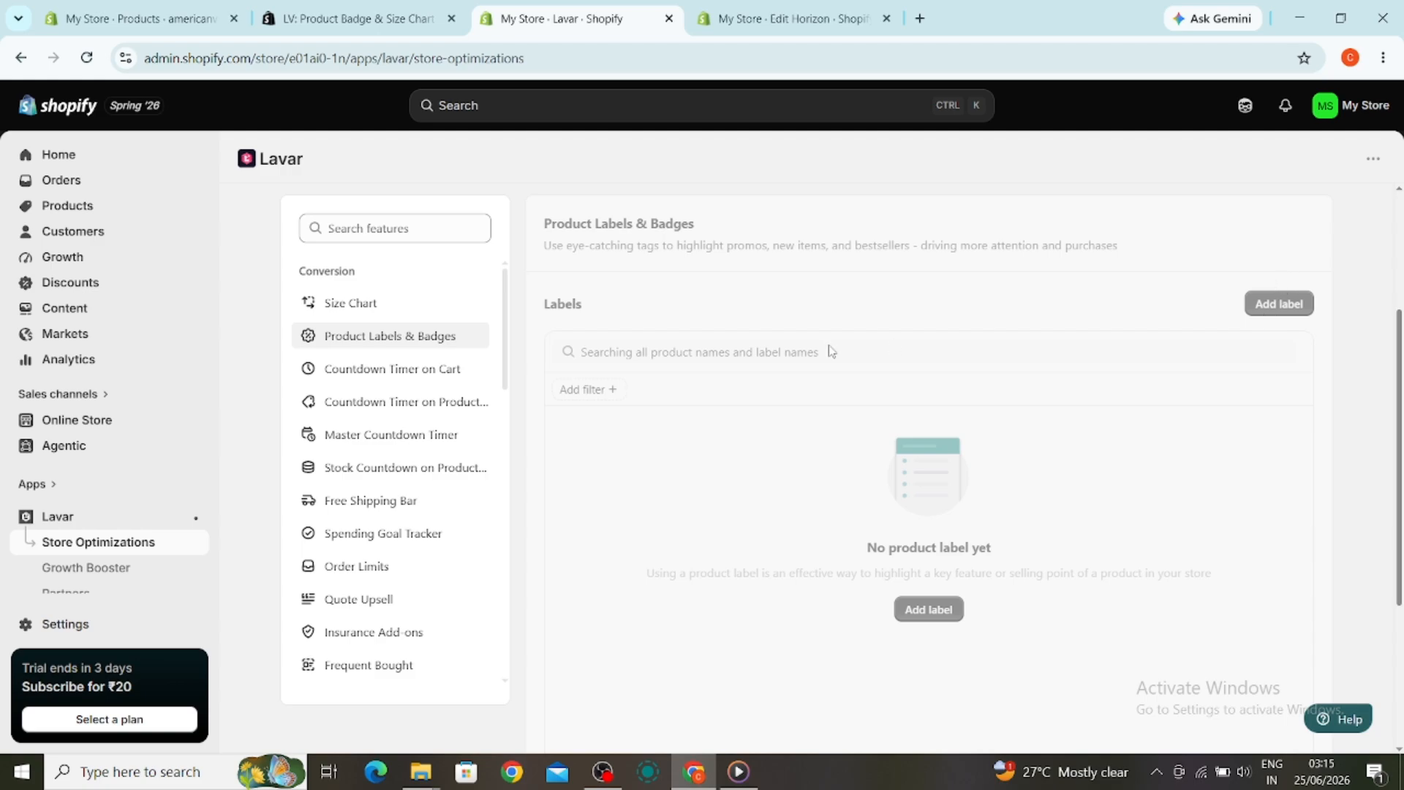
left_click_drag(820, 352, 797, 352)
left_click_drag(610, 352, 591, 353)
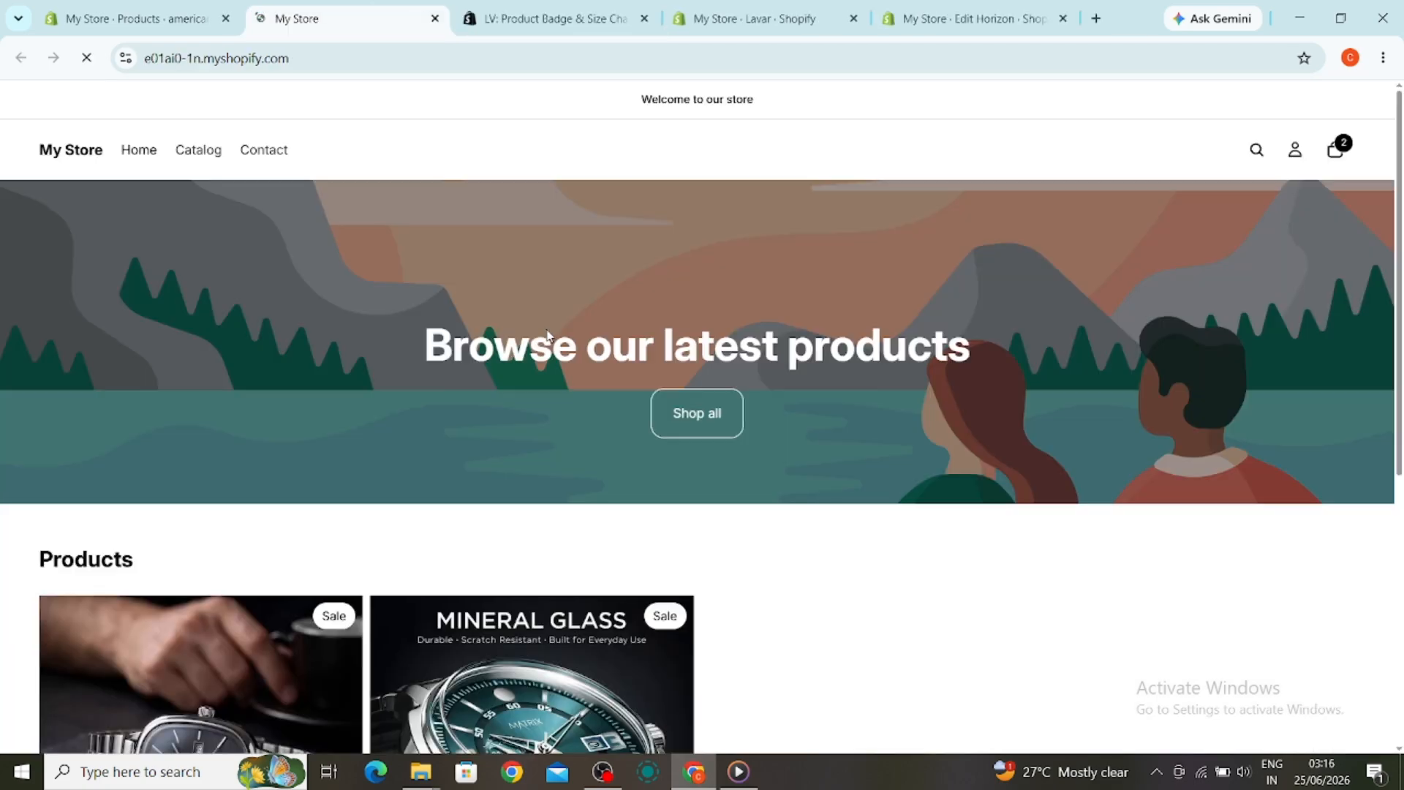
- Check the product badges on the storefront home page and the Lavar Widgets app embed in the Horizon theme editor
scroll(480, 384, "down", 2)
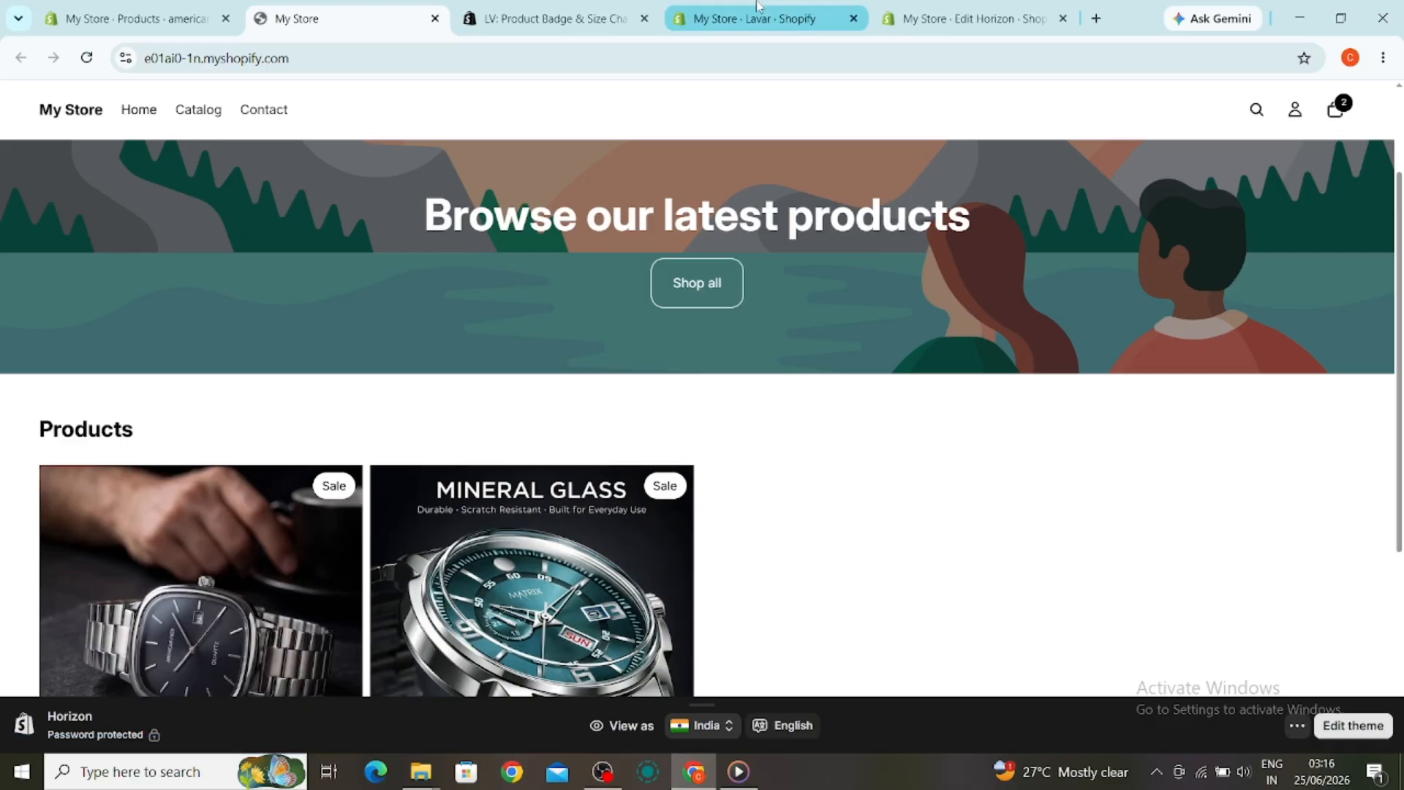
left_click(903, 6)
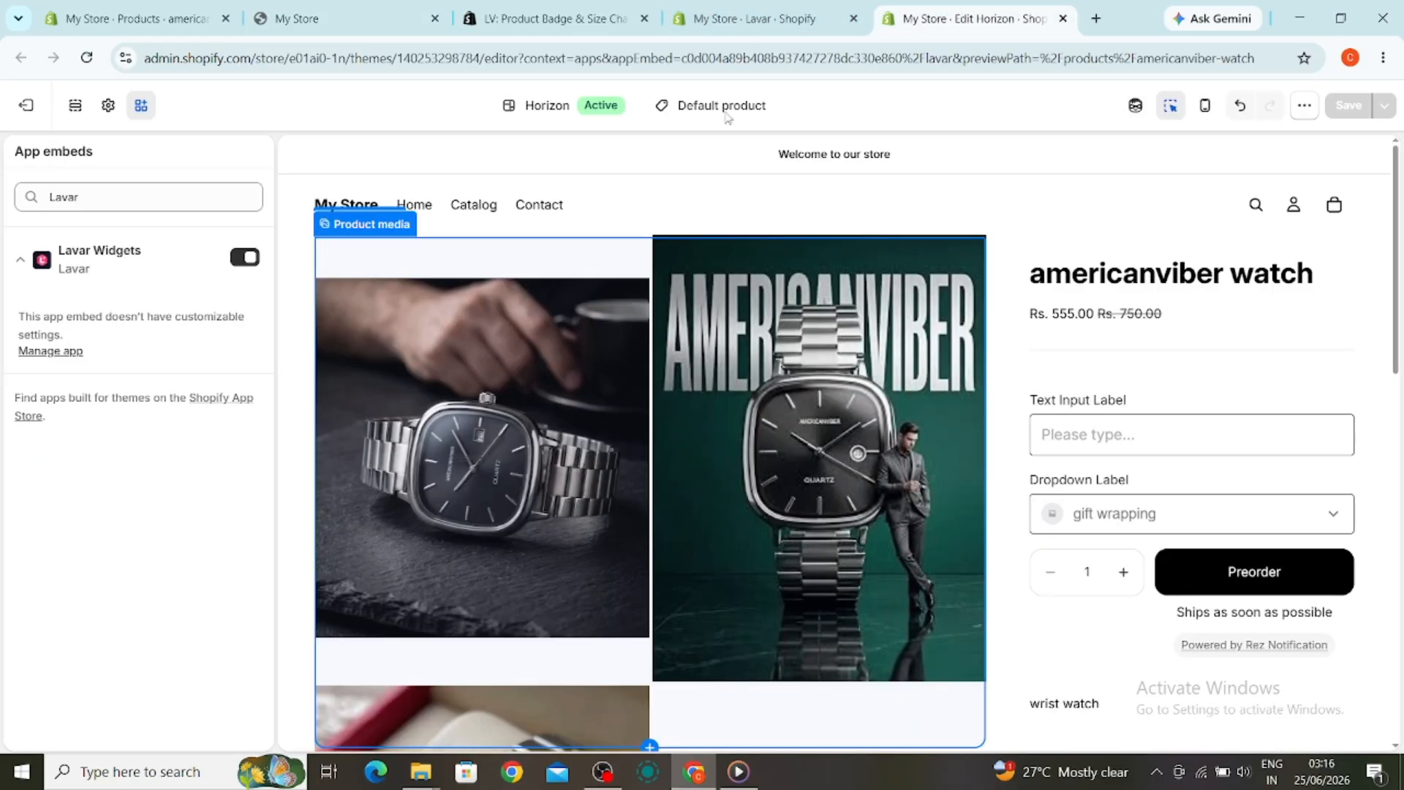
- Return to Lavar's Store Optimizations page and examine its feature list, label options and theme analysis notice
left_click(698, 11)
scroll(656, 442, "down", 3)
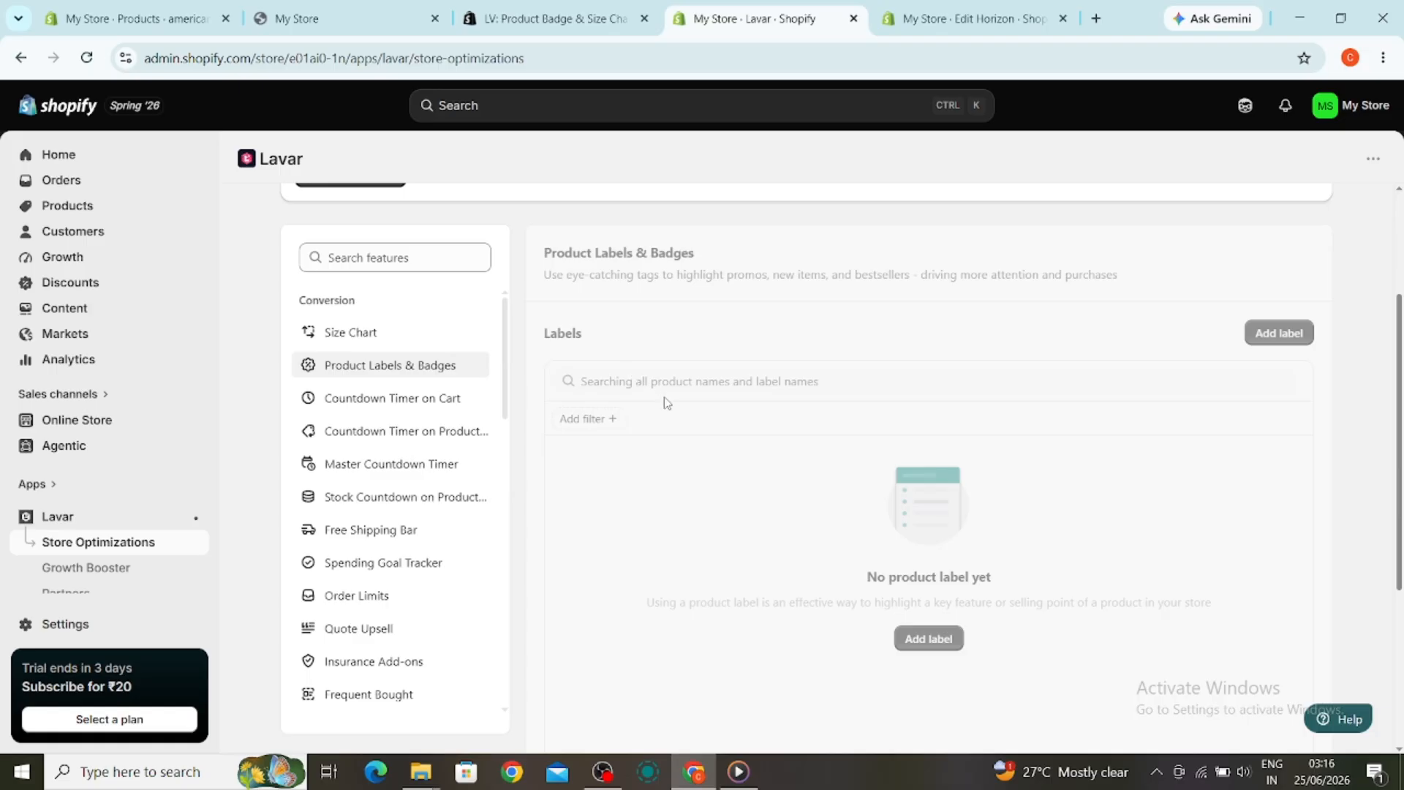
scroll(666, 402, "down", 2)
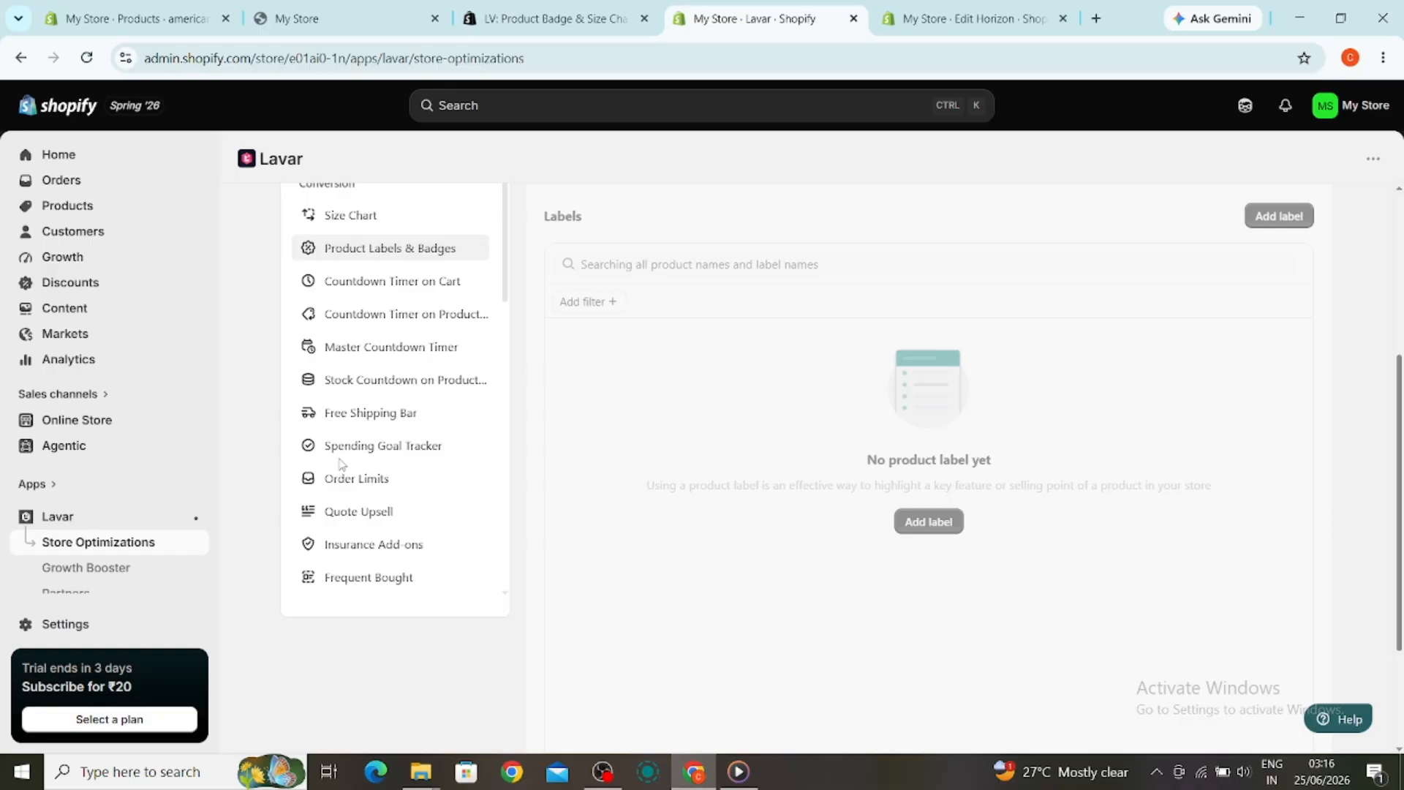
scroll(594, 430, "up", 1)
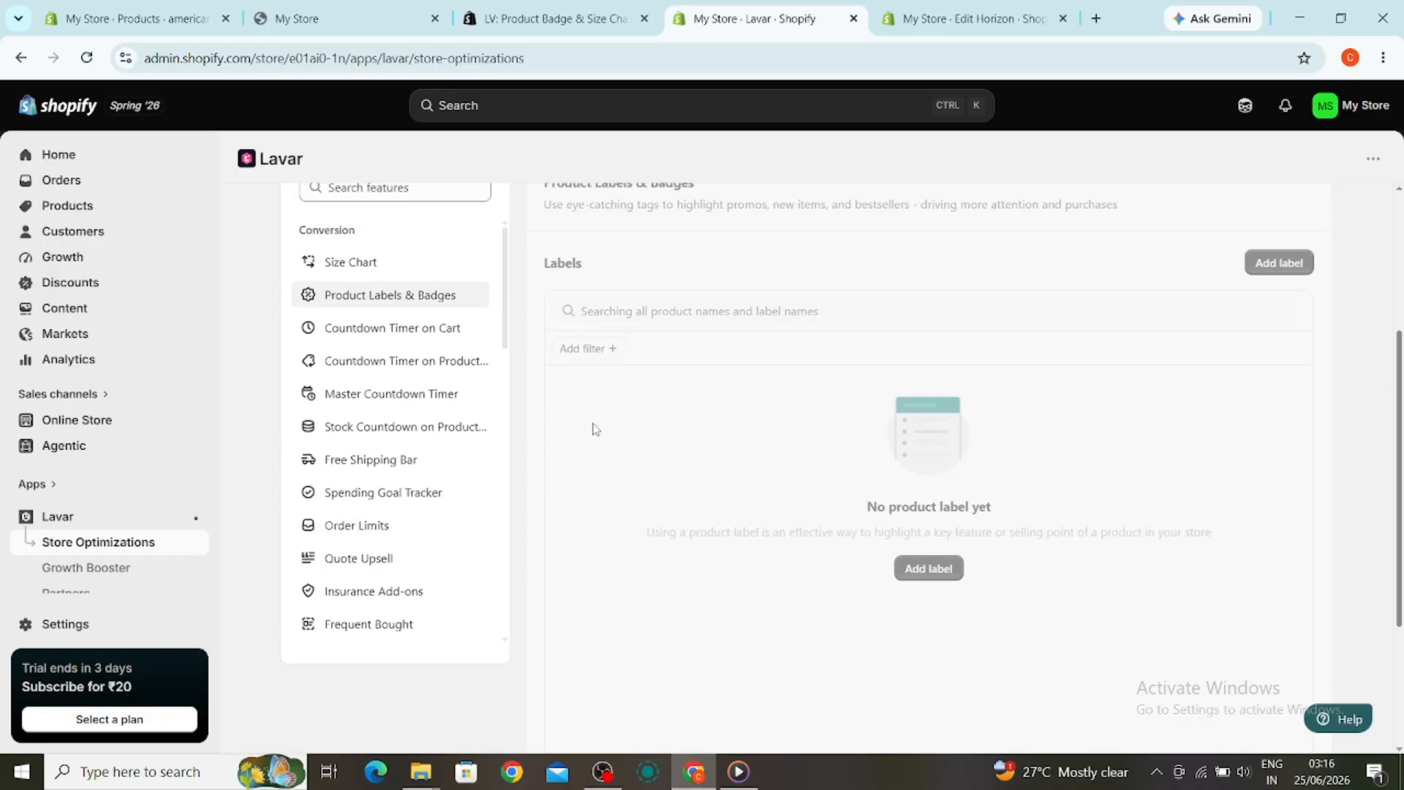
scroll(594, 429, "up", 3)
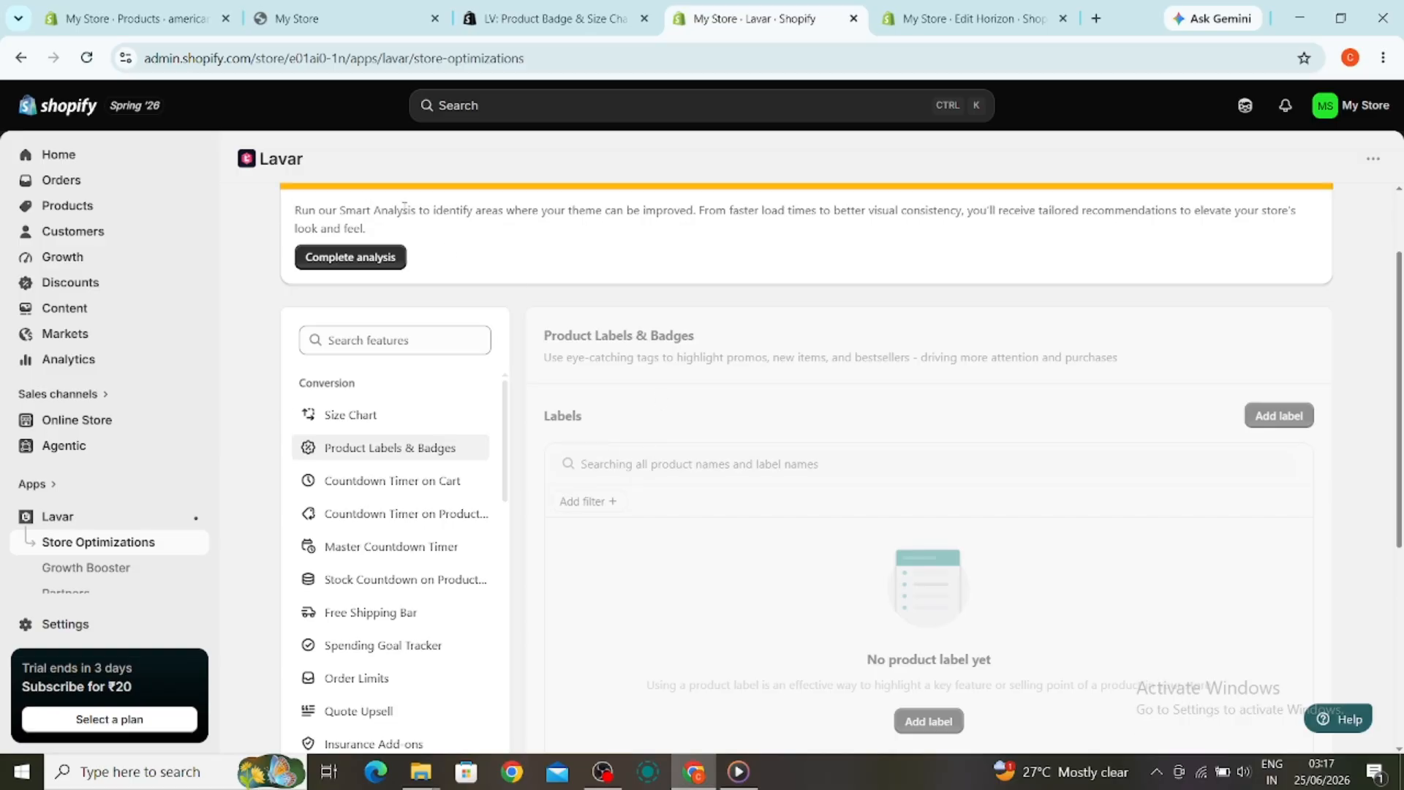
- Compare the badges on the storefront's product cards with the LV: Product Badge & Size Chart app listing
left_click(879, 9)
left_click(301, 22)
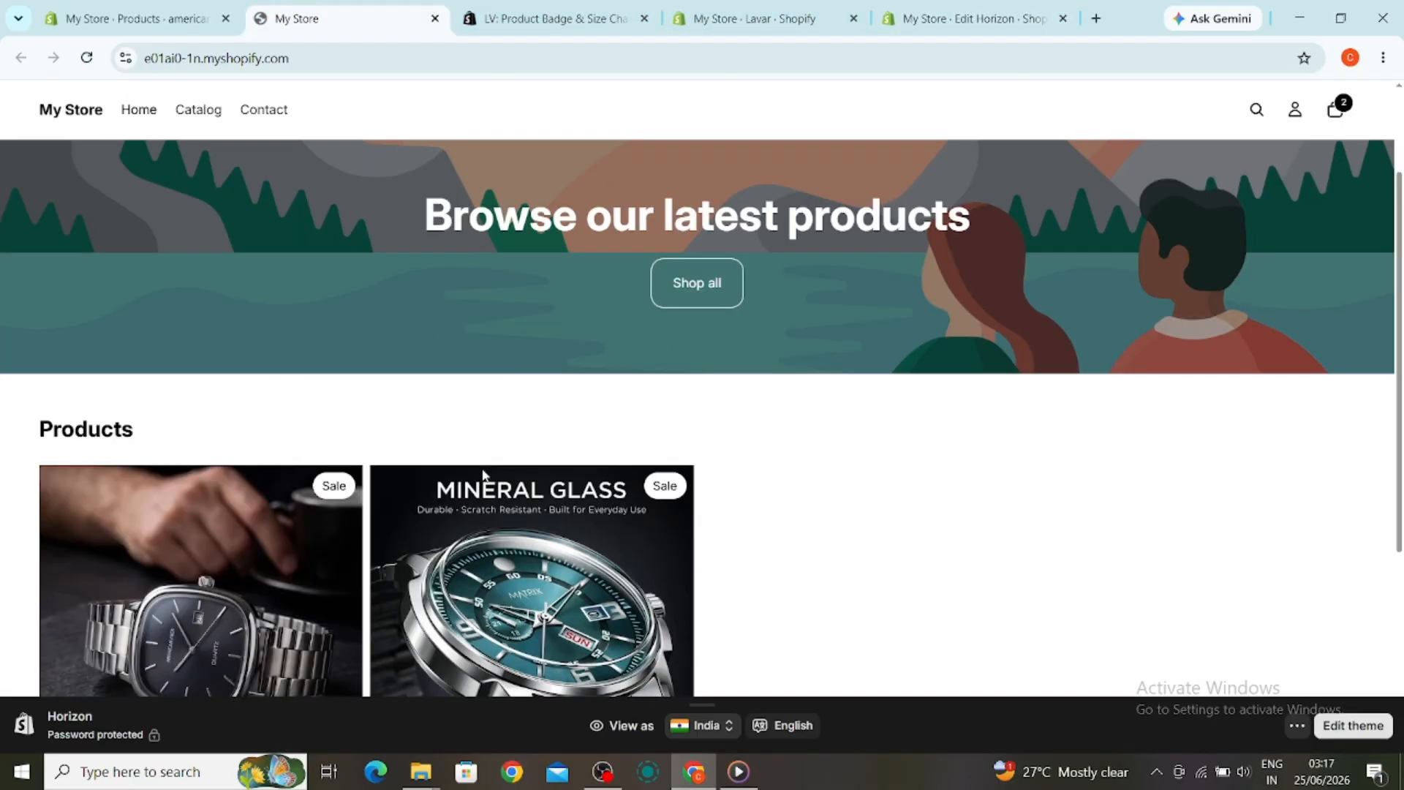
scroll(483, 474, "down", 2)
left_click(541, 10)
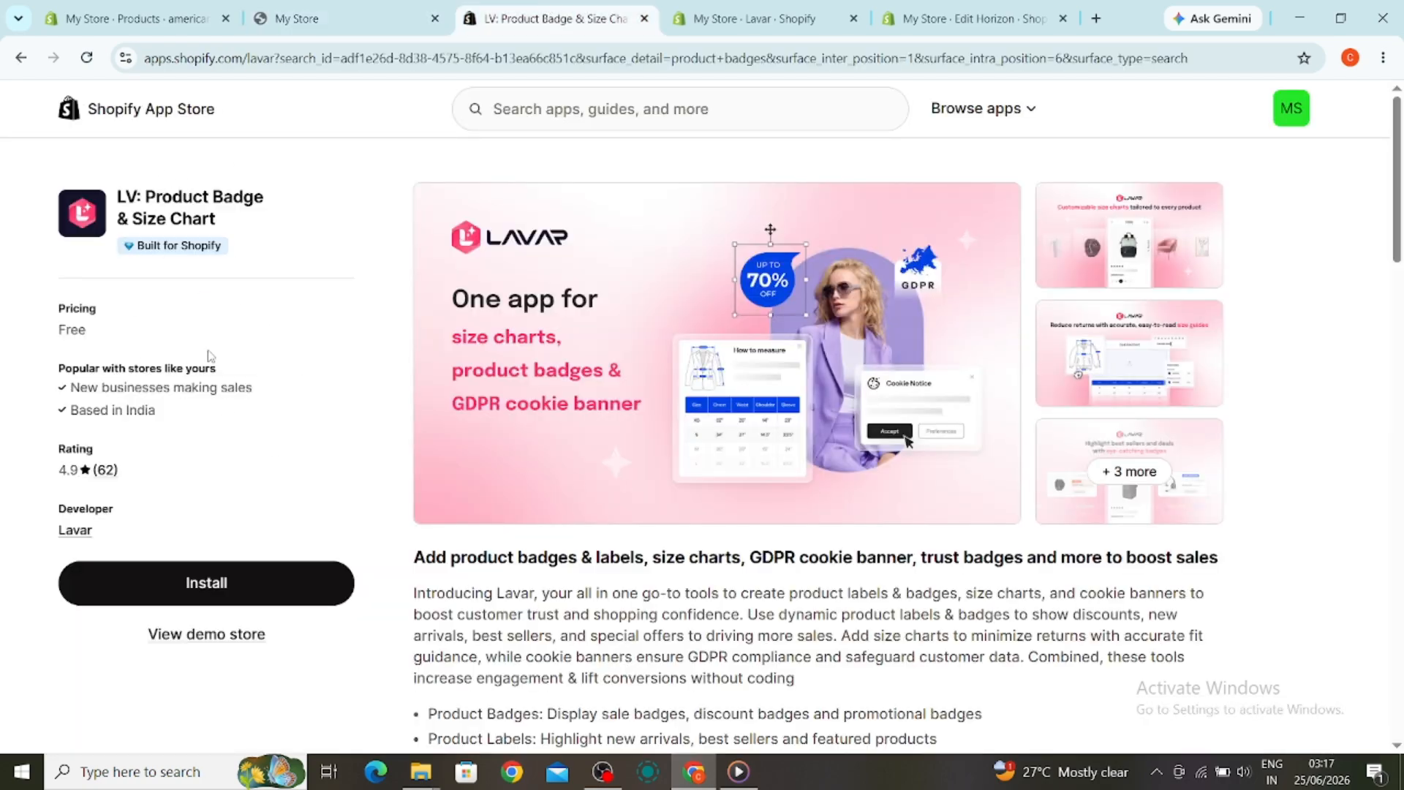
double_click(273, 296)
left_click(378, 260)
left_click(294, 17)
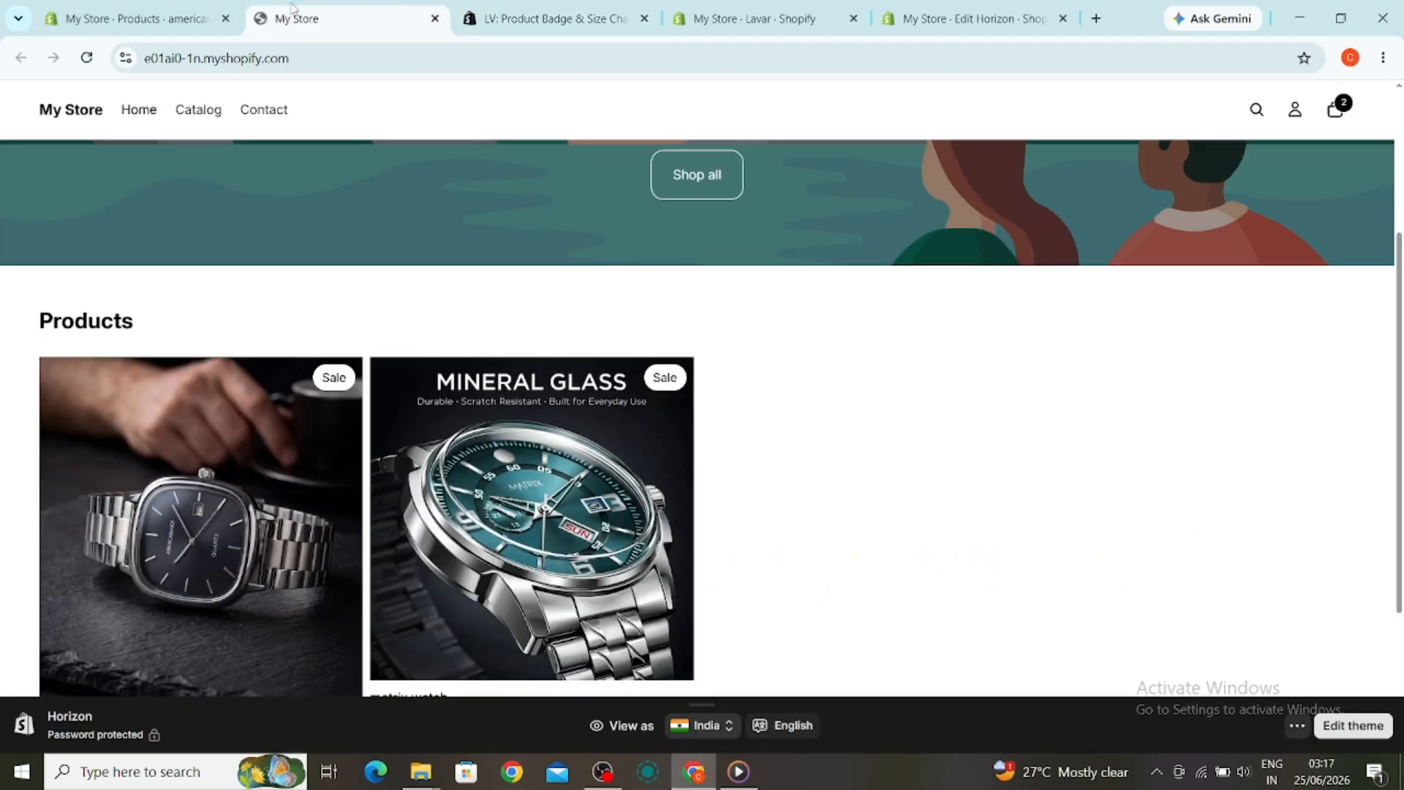